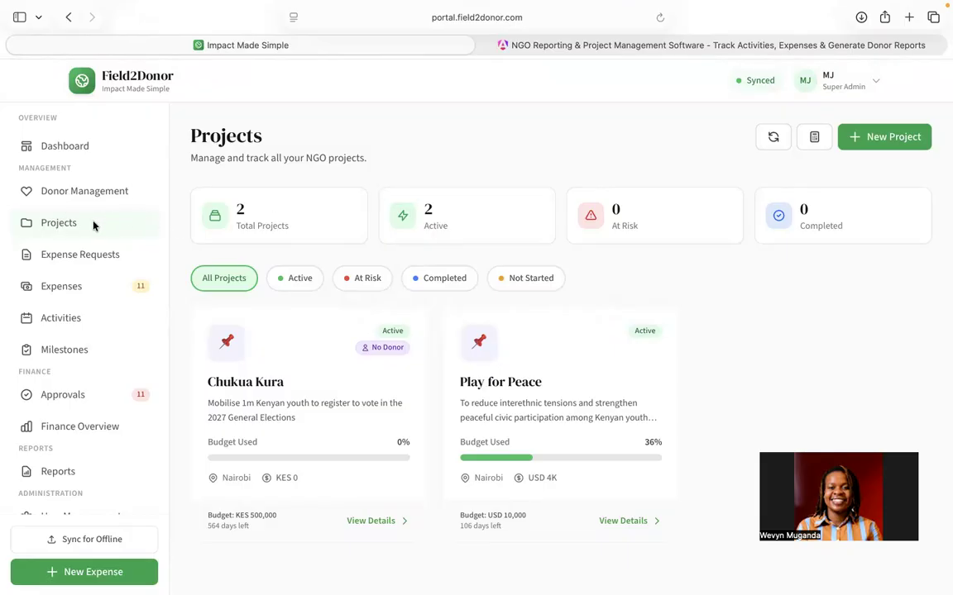
Step: Start a new project and name it "Women's Empowerment Project"
click(886, 142)
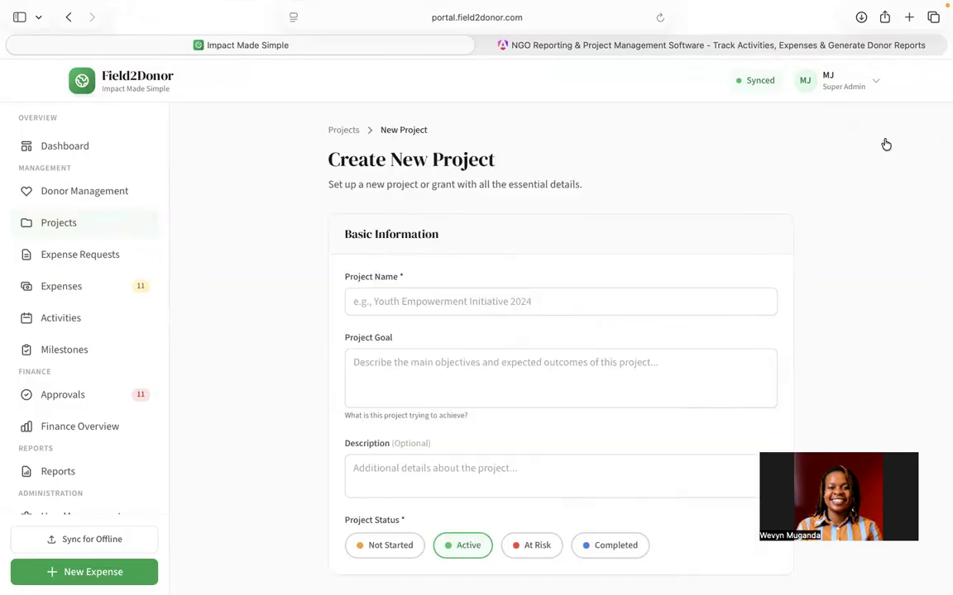
scroll(602, 310, down, 2)
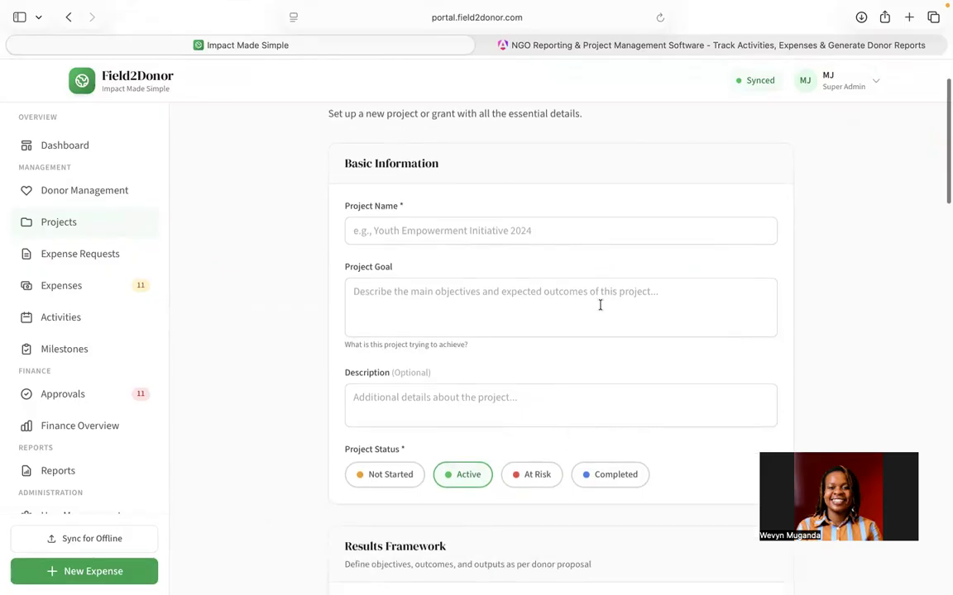
click(476, 231)
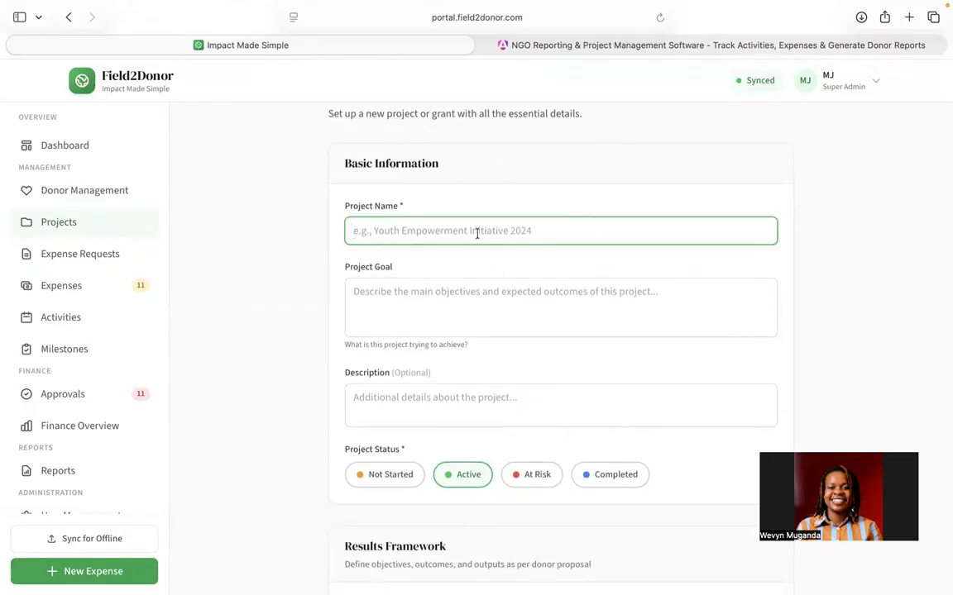
text(Women's Empowerment Project)
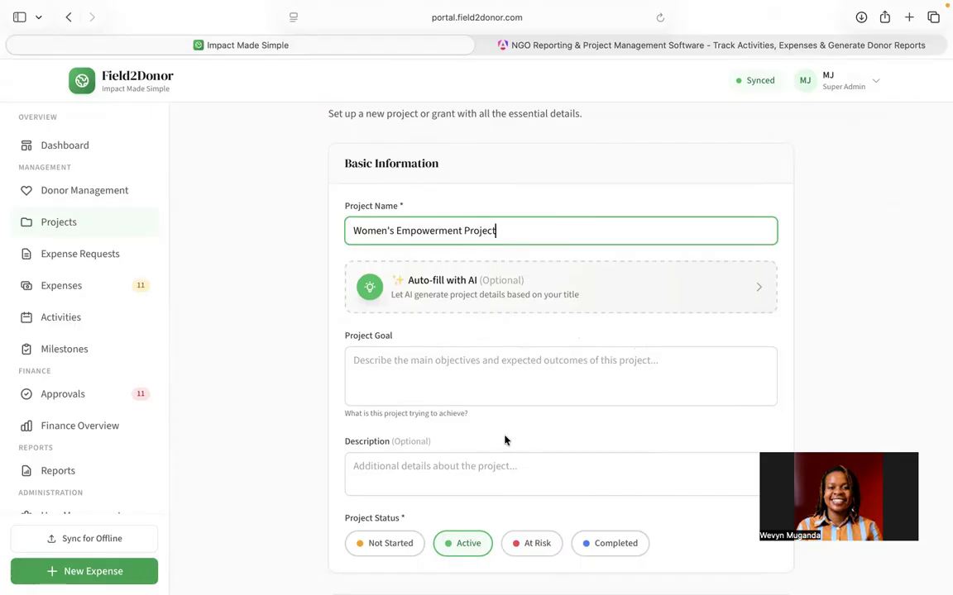
Step: Generate the project details from the title with the AI auto-fill assistant
scroll(477, 392, down, 2)
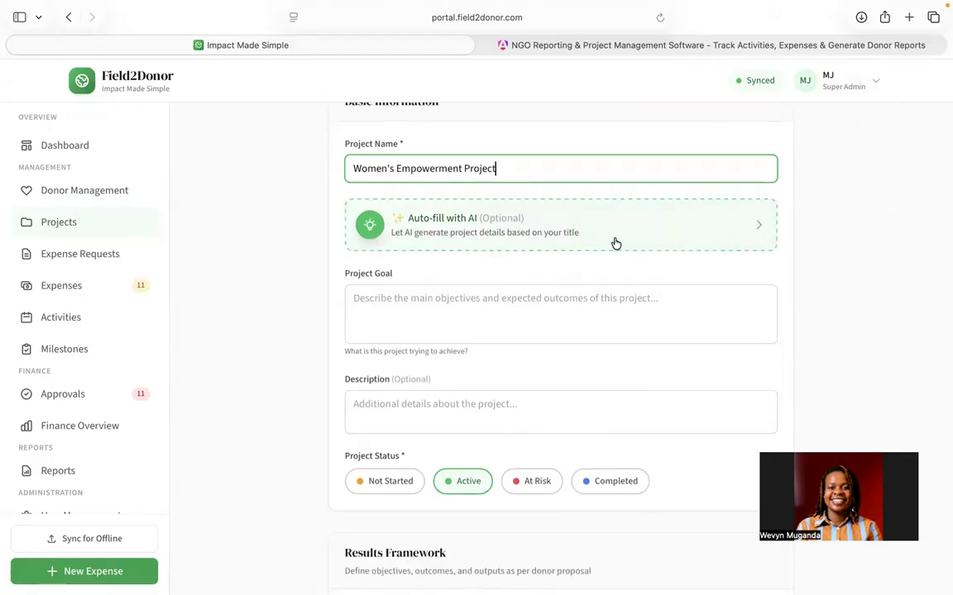
click(736, 235)
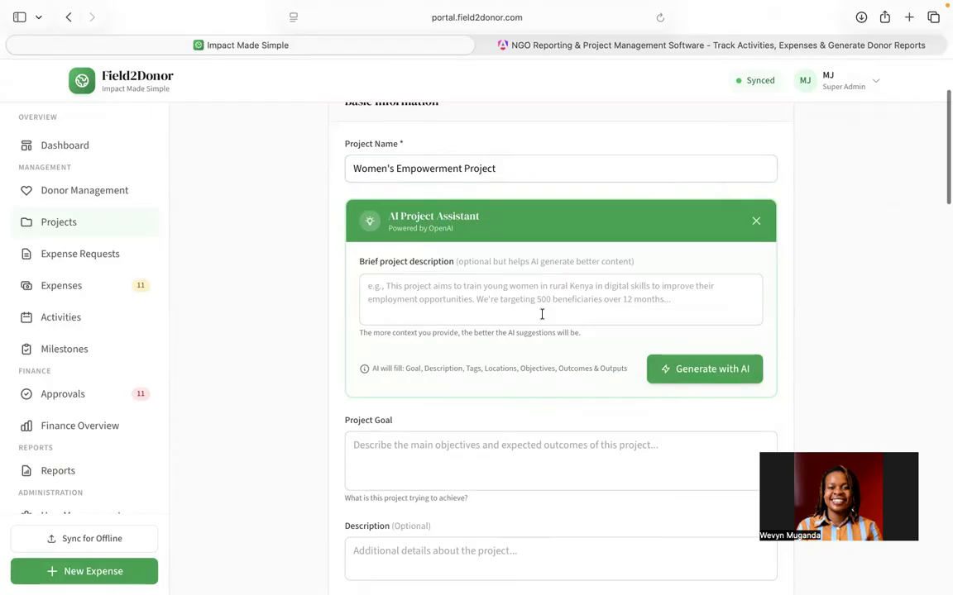
scroll(542, 316, down, 2)
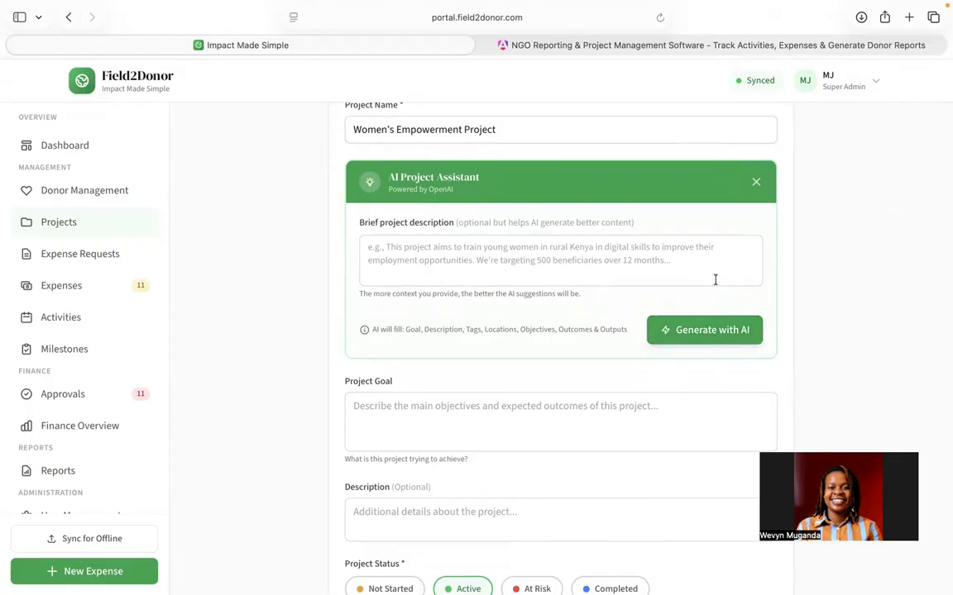
click(702, 333)
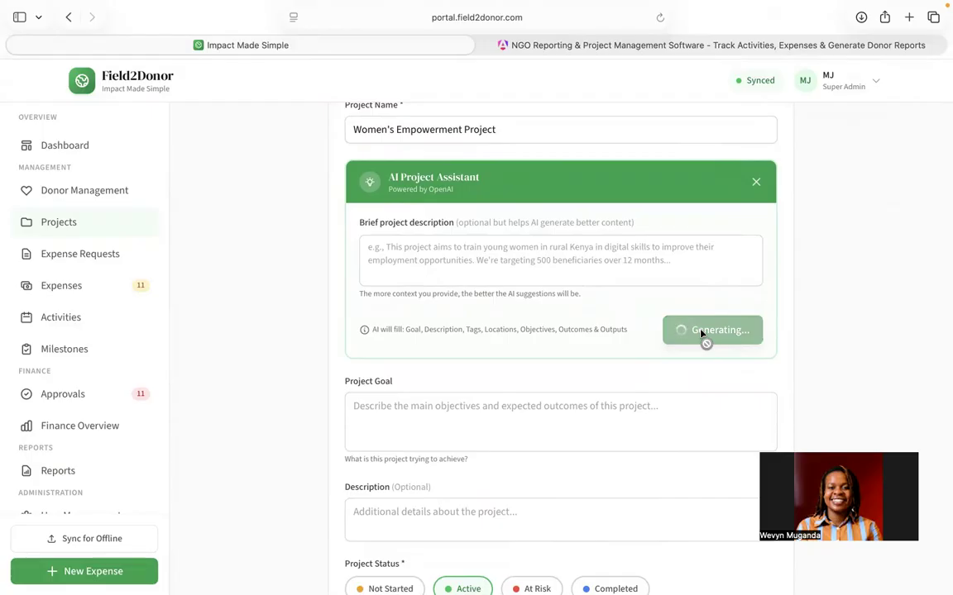
scroll(536, 441, down, 3)
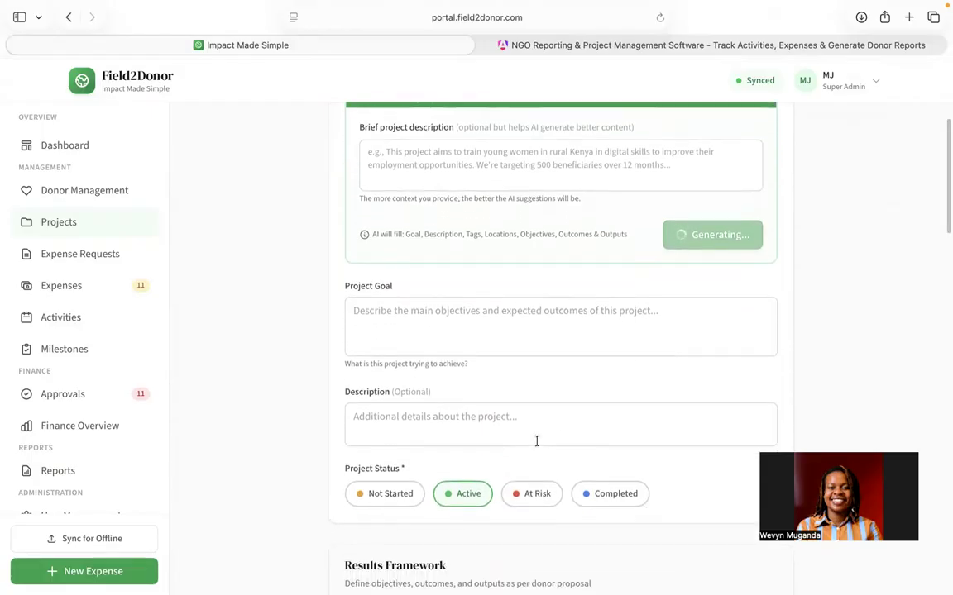
scroll(536, 442, up, 5)
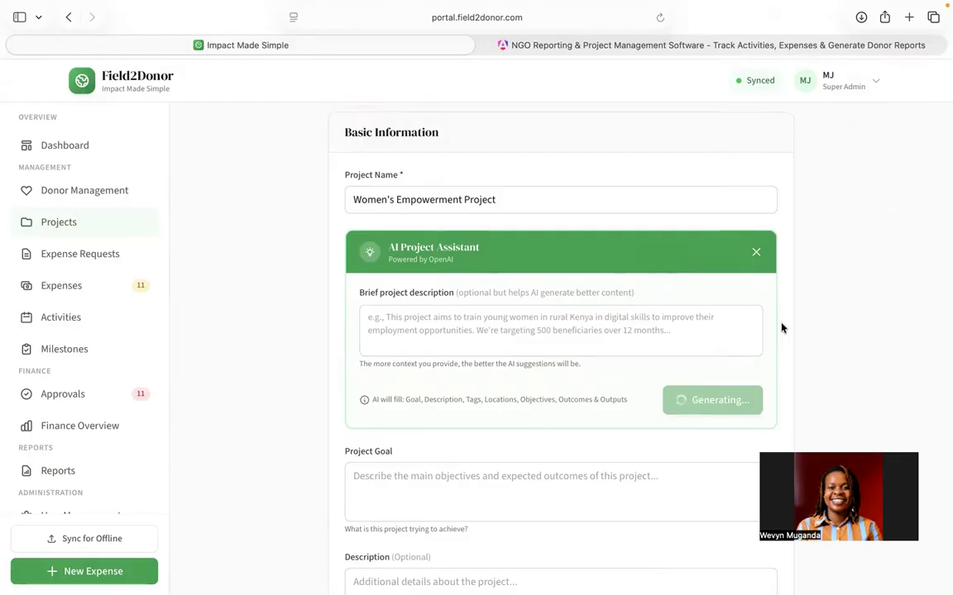
mouse_move(673, 8)
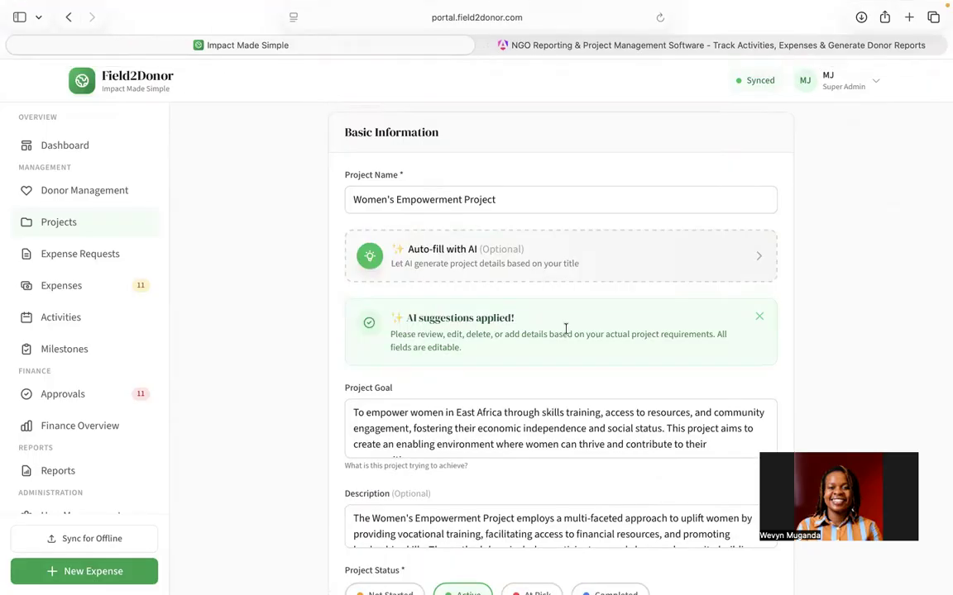
Step: Review the generated goal, description, objectives, outcomes, outputs and timeline of the project form
scroll(566, 329, down, 2)
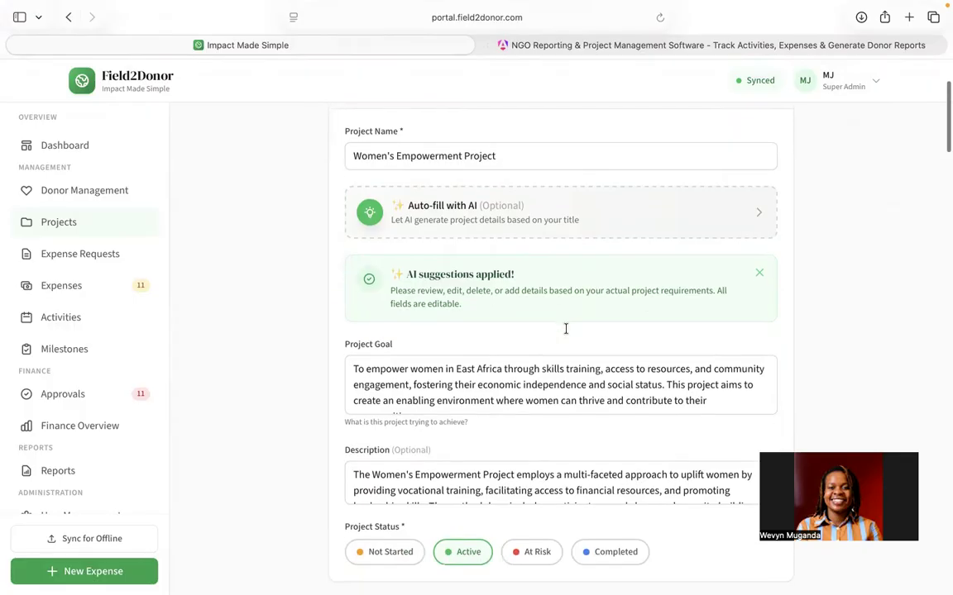
scroll(565, 329, up, 1)
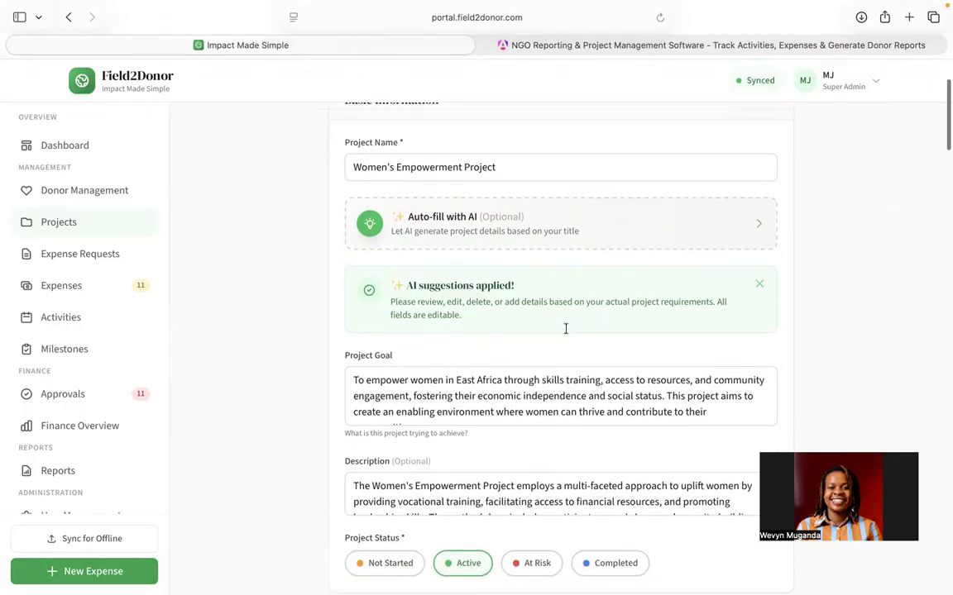
scroll(565, 329, down, 2)
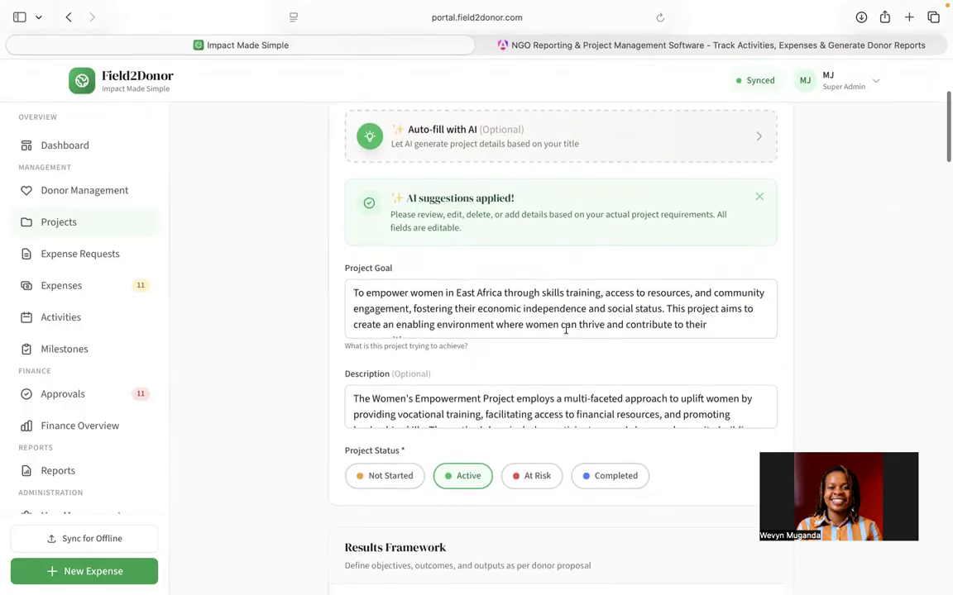
scroll(565, 329, down, 1)
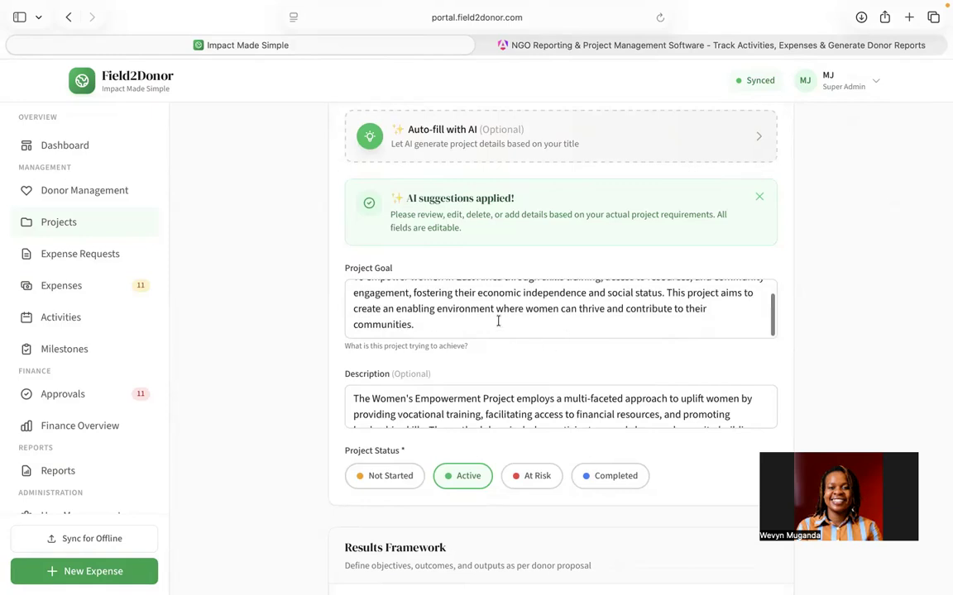
scroll(505, 315, up, 1)
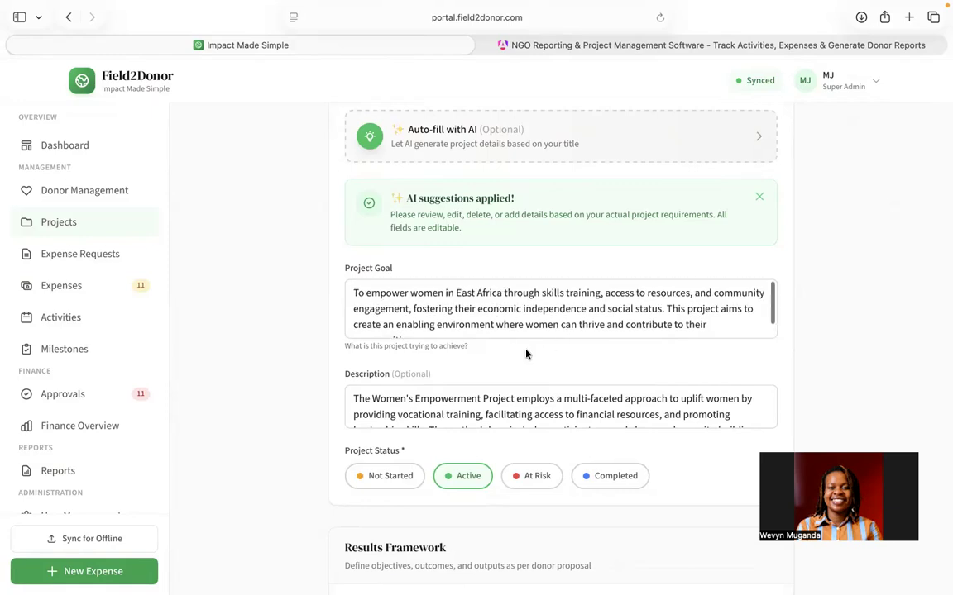
scroll(529, 373, down, 3)
scroll(496, 294, down, 2)
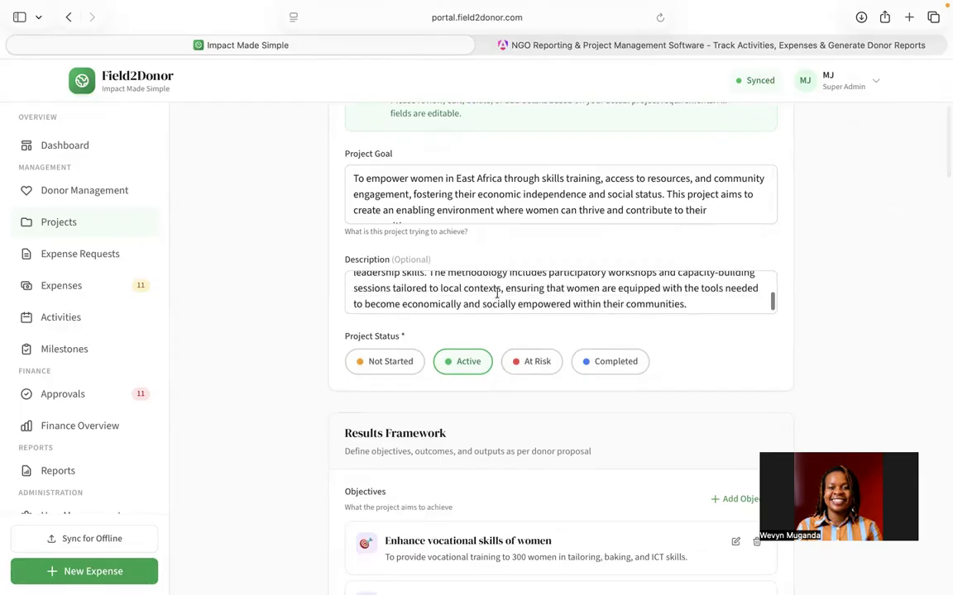
scroll(499, 503, down, 3)
scroll(500, 502, down, 5)
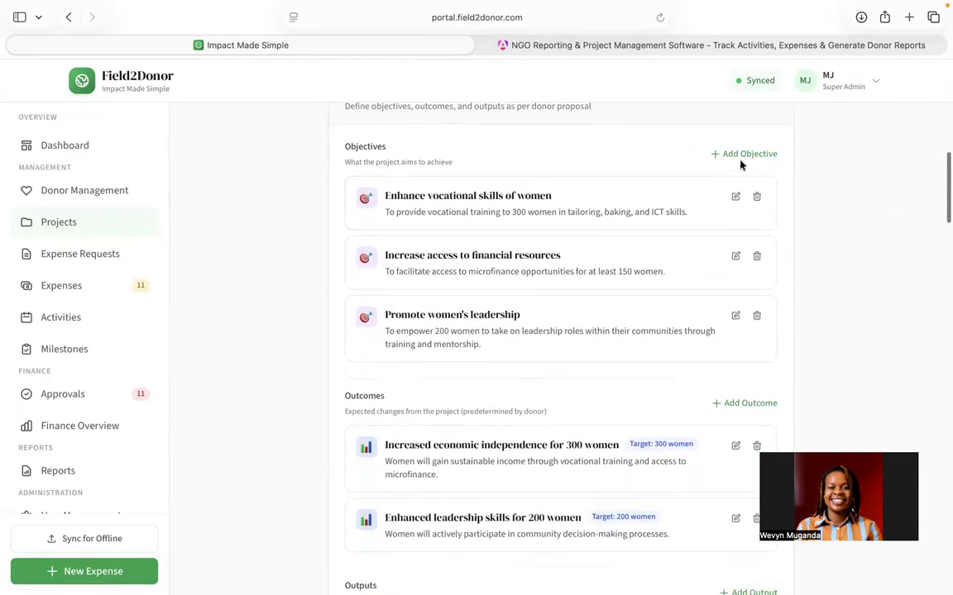
scroll(548, 378, down, 4)
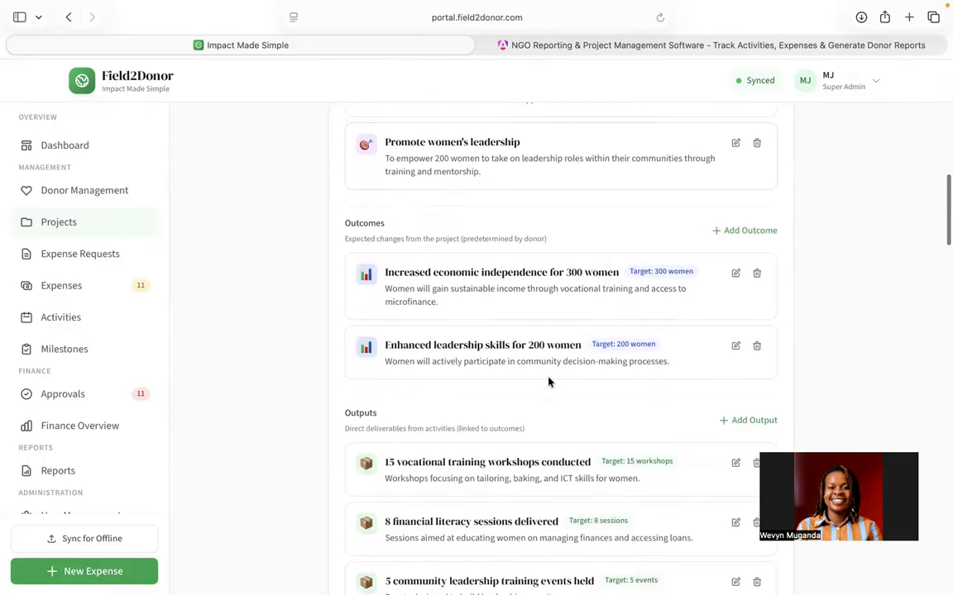
scroll(597, 315, down, 2)
scroll(597, 315, down, 13)
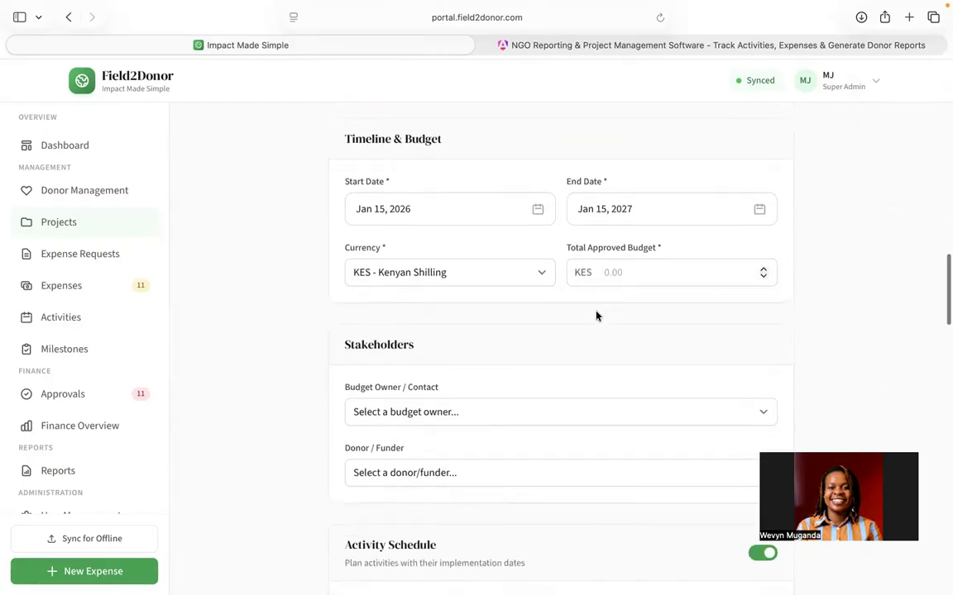
scroll(597, 315, up, 12)
scroll(597, 315, up, 11)
scroll(597, 315, up, 9)
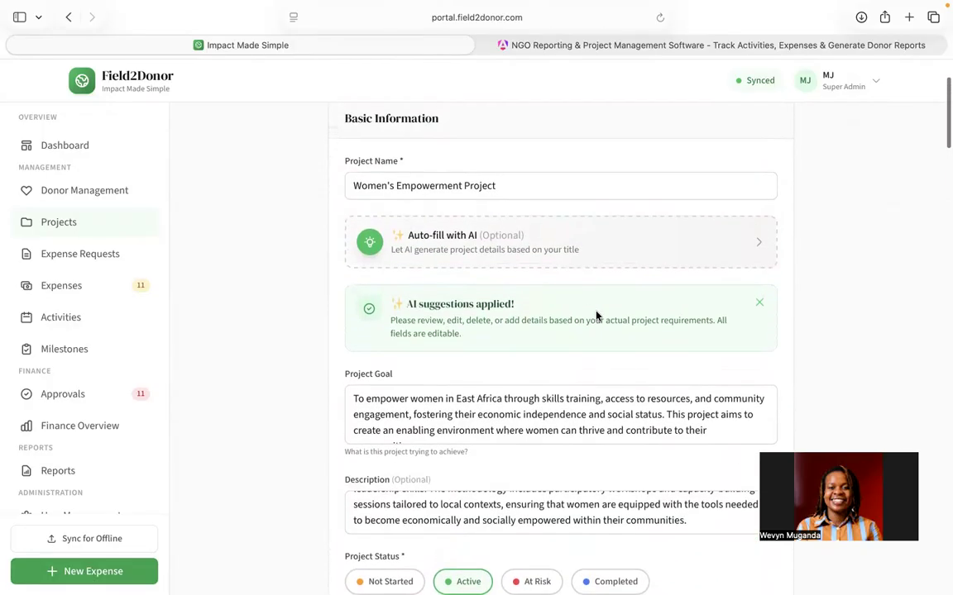
scroll(596, 315, up, 3)
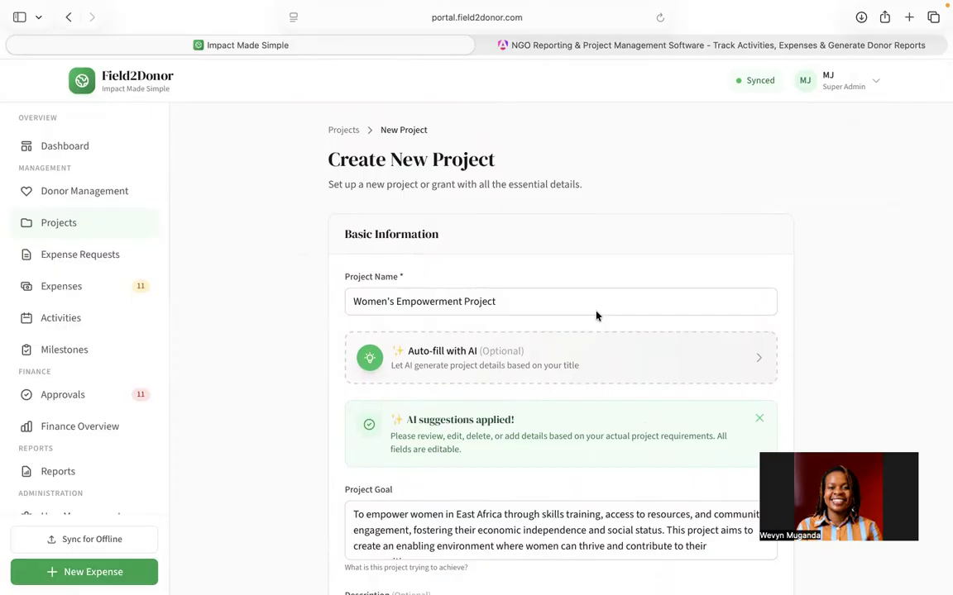
Step: Review the generated activity schedule, threshold settings, locations and tags, then cancel the project form
scroll(597, 315, down, 20)
scroll(597, 315, down, 8)
scroll(596, 315, up, 4)
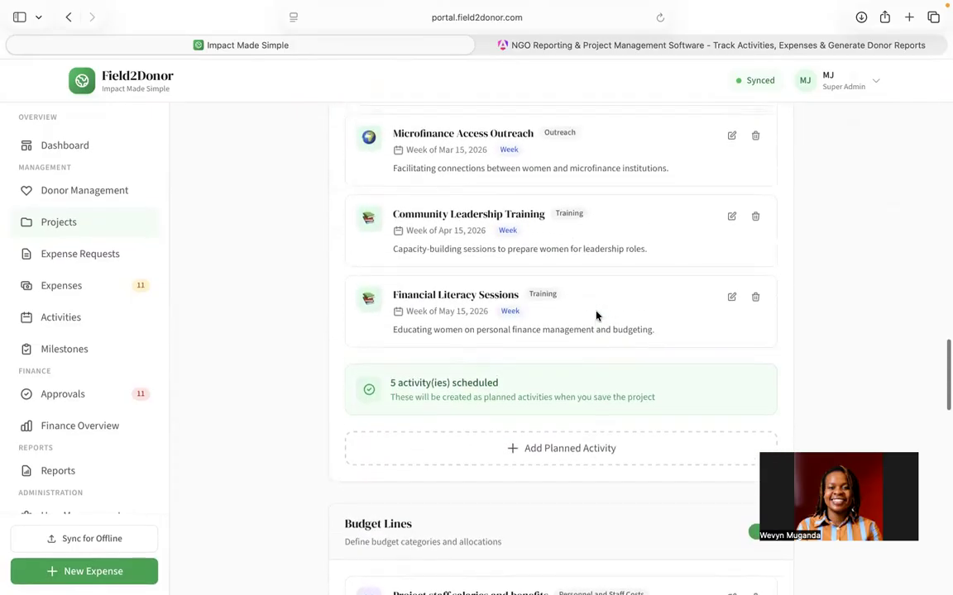
scroll(596, 315, up, 6)
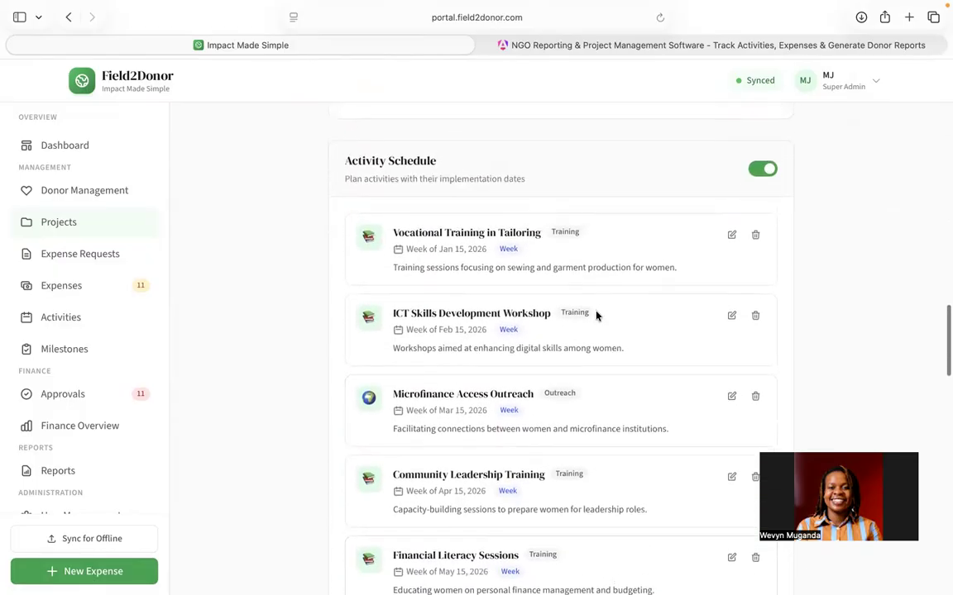
scroll(596, 315, up, 2)
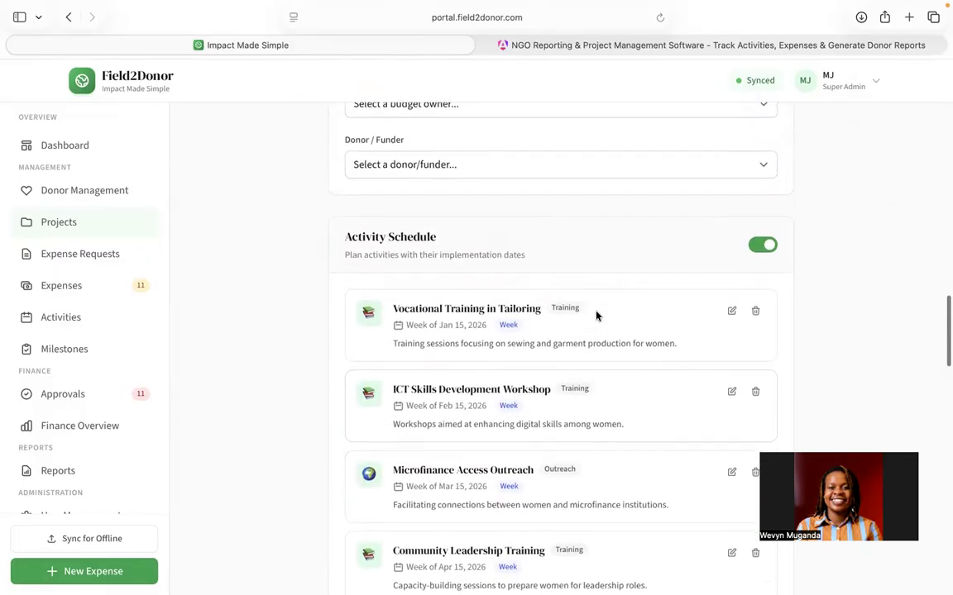
scroll(596, 315, down, 4)
scroll(596, 312, down, 15)
scroll(596, 315, down, 8)
scroll(597, 315, down, 10)
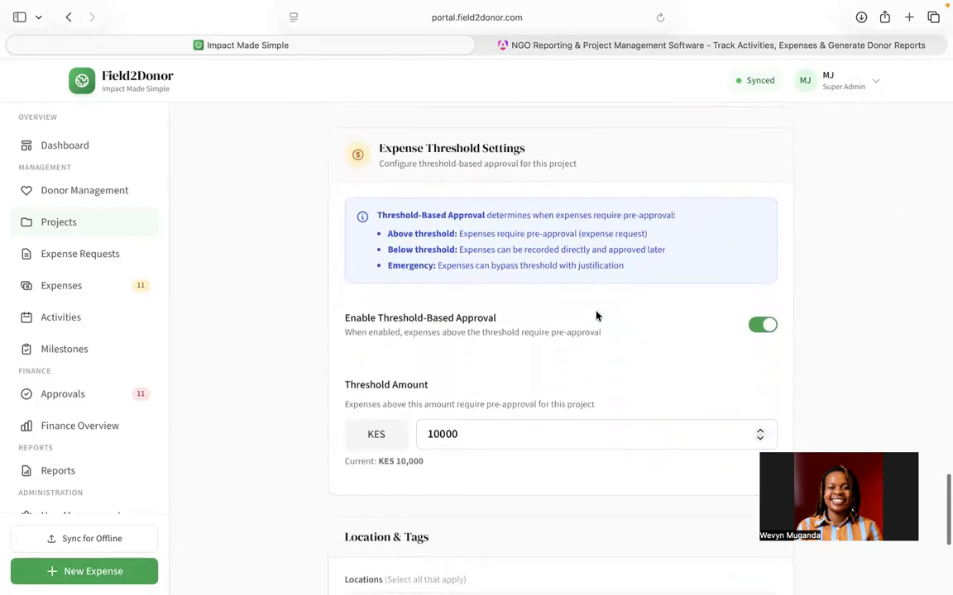
scroll(595, 315, down, 6)
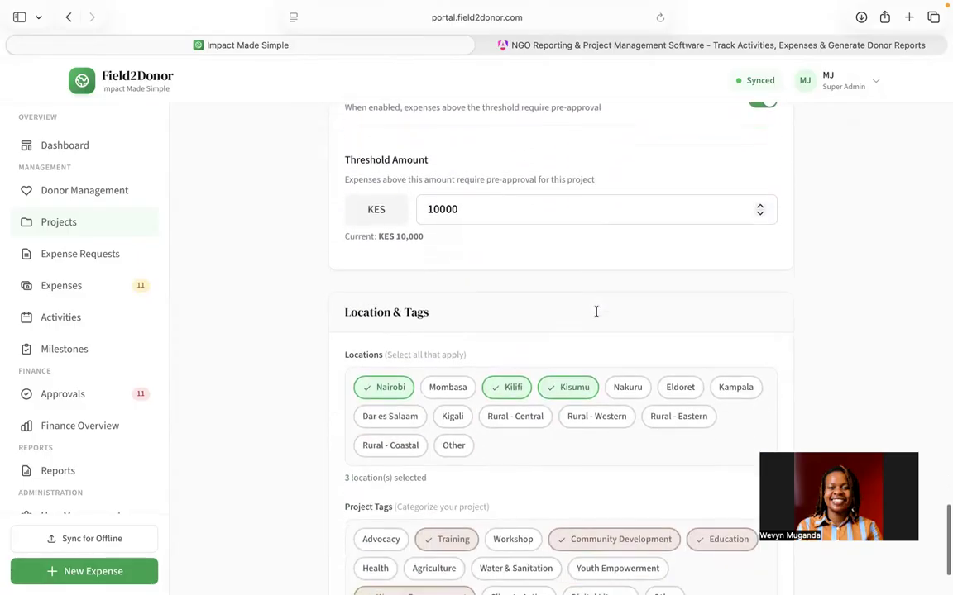
scroll(596, 312, down, 4)
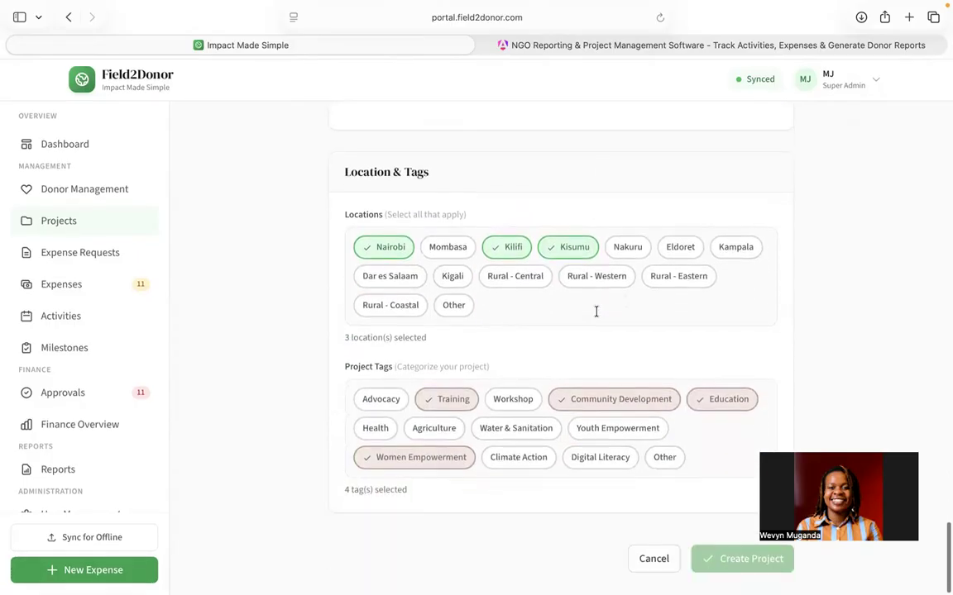
click(653, 561)
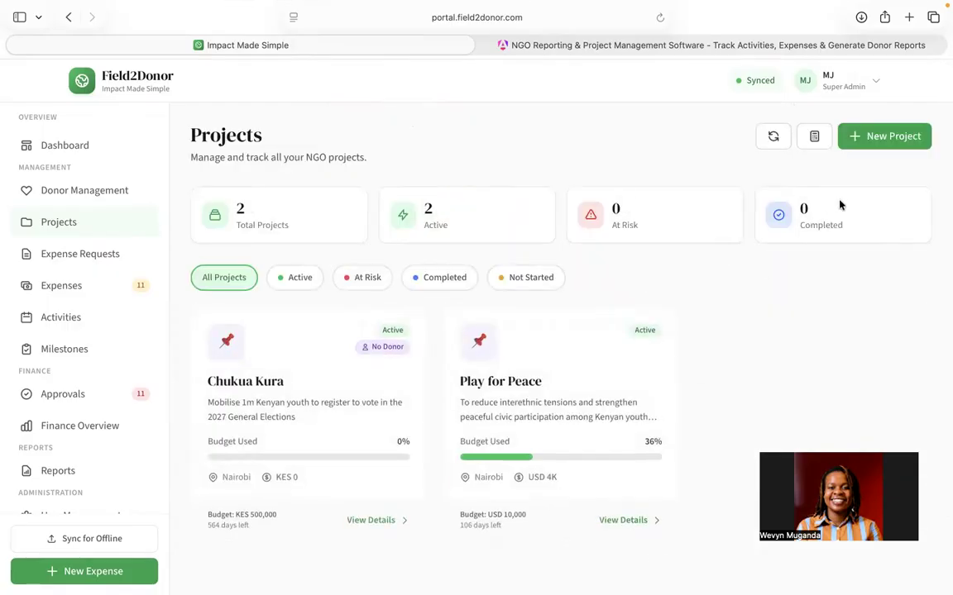
Step: Start a new project and name it "Youth Advocate for Climate"
click(860, 142)
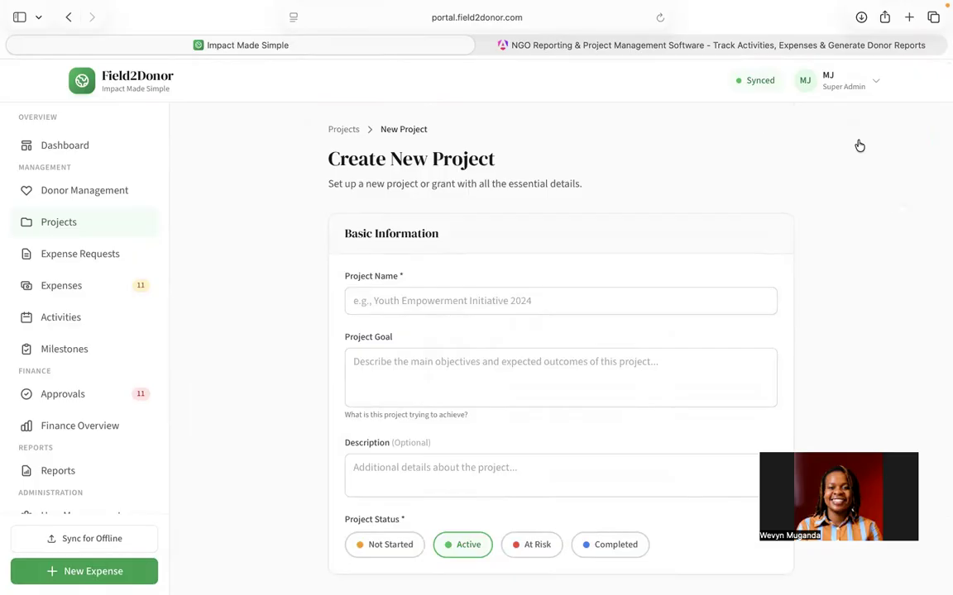
scroll(610, 300, down, 2)
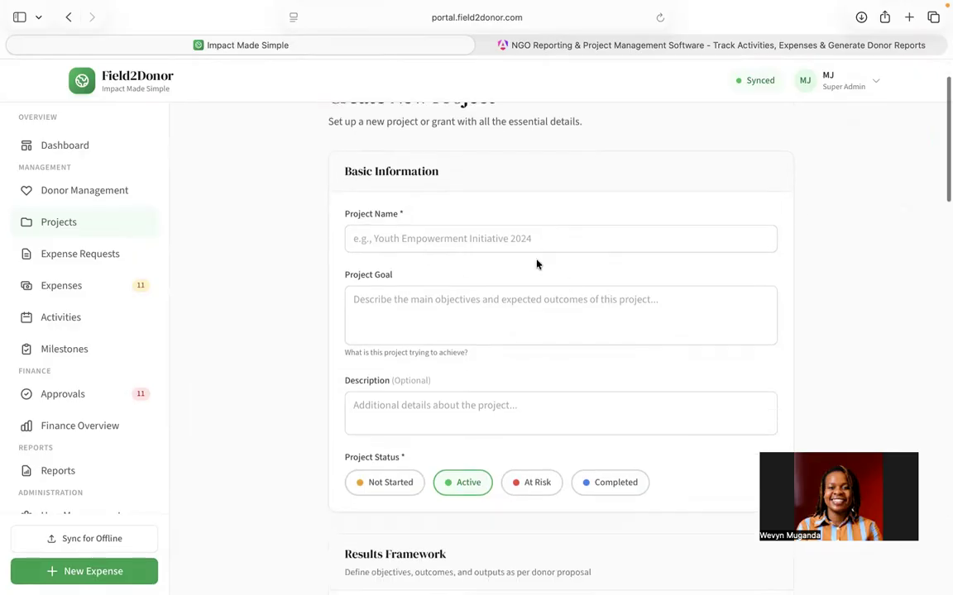
click(521, 240)
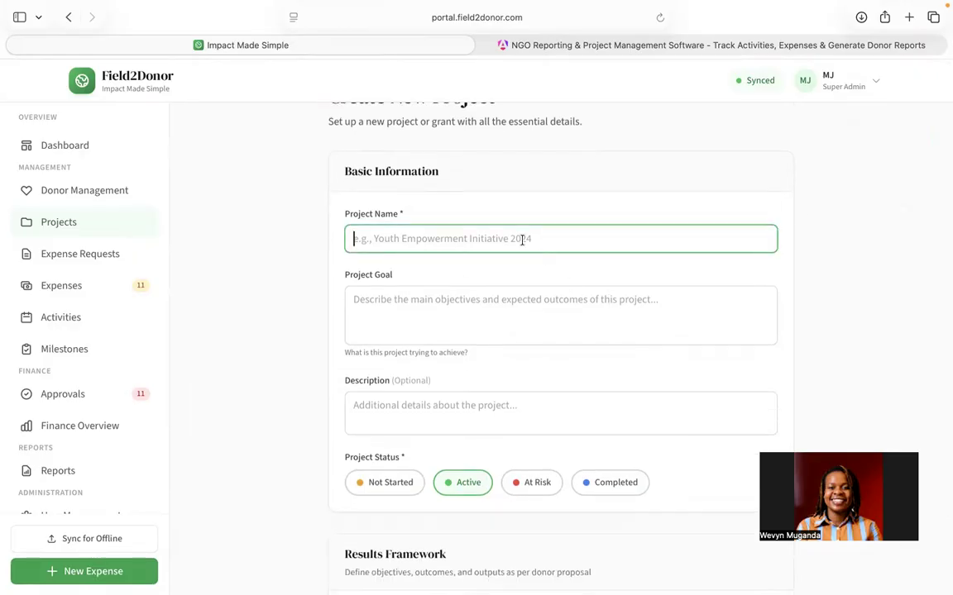
text(Youth)
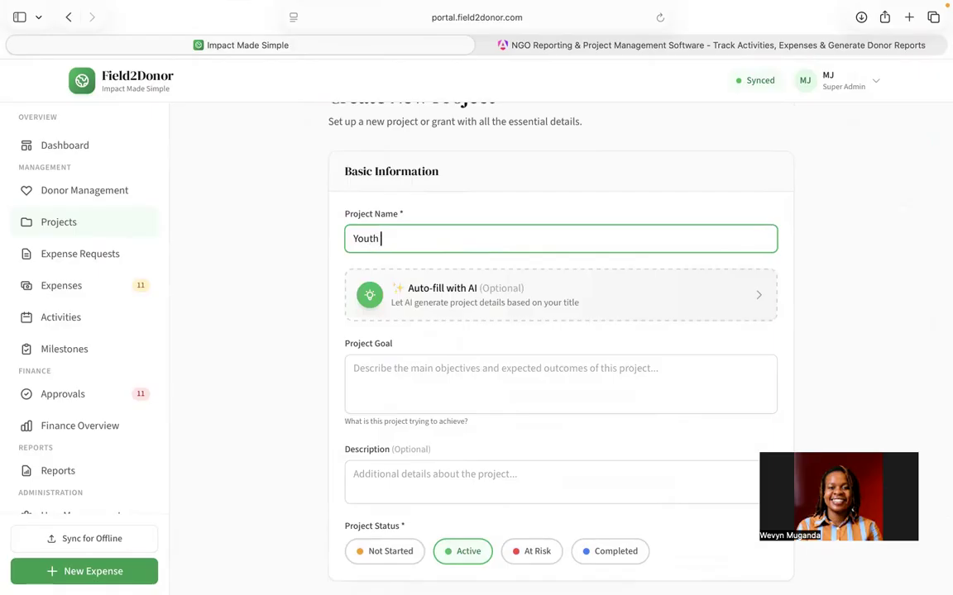
text( Advocate for Climate)
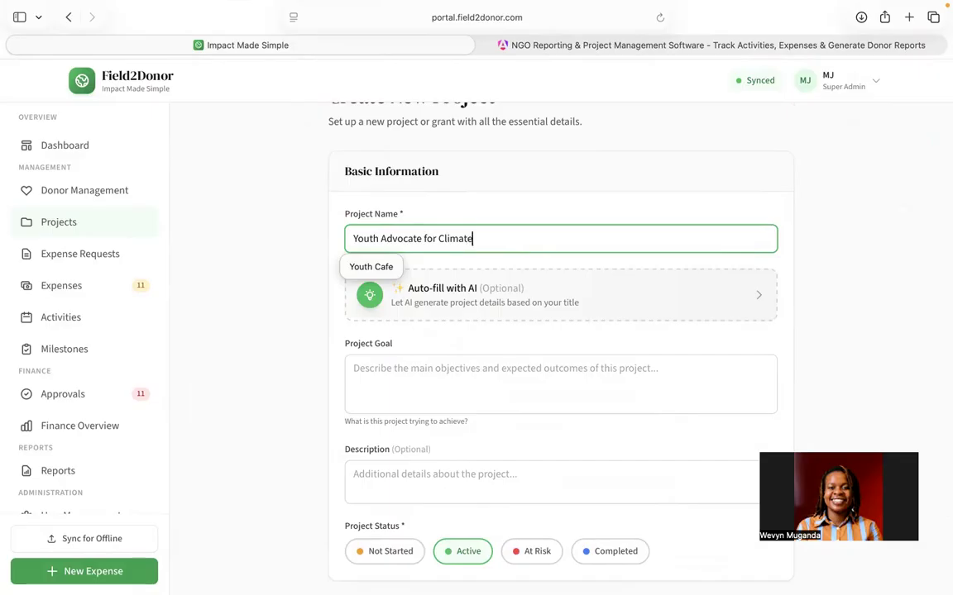
Step: Set the project goal to "Increase capacity of youth to advocate for climate action"
click(542, 382)
text(Incr)
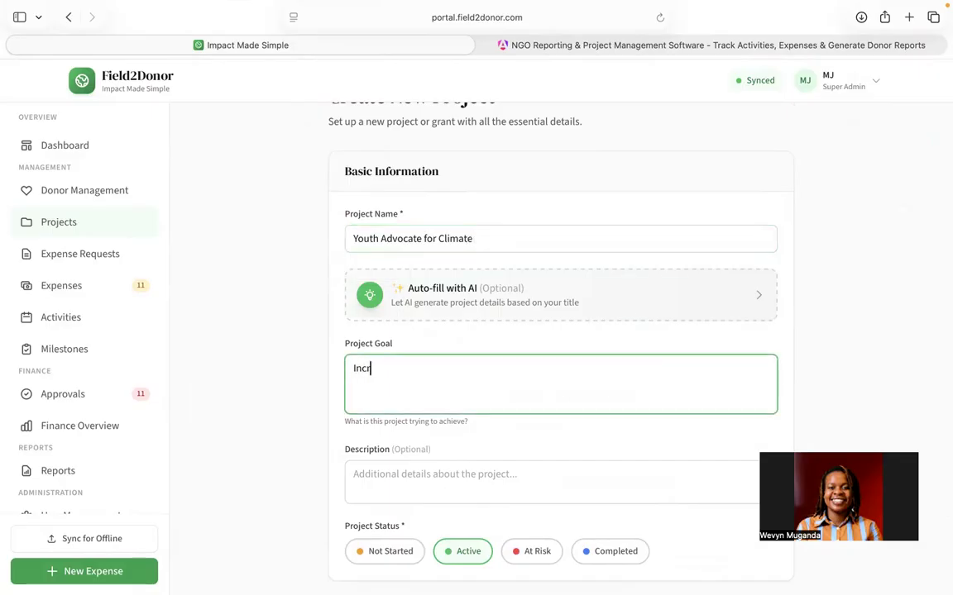
text(ease capaci)
text(ty of youth to)
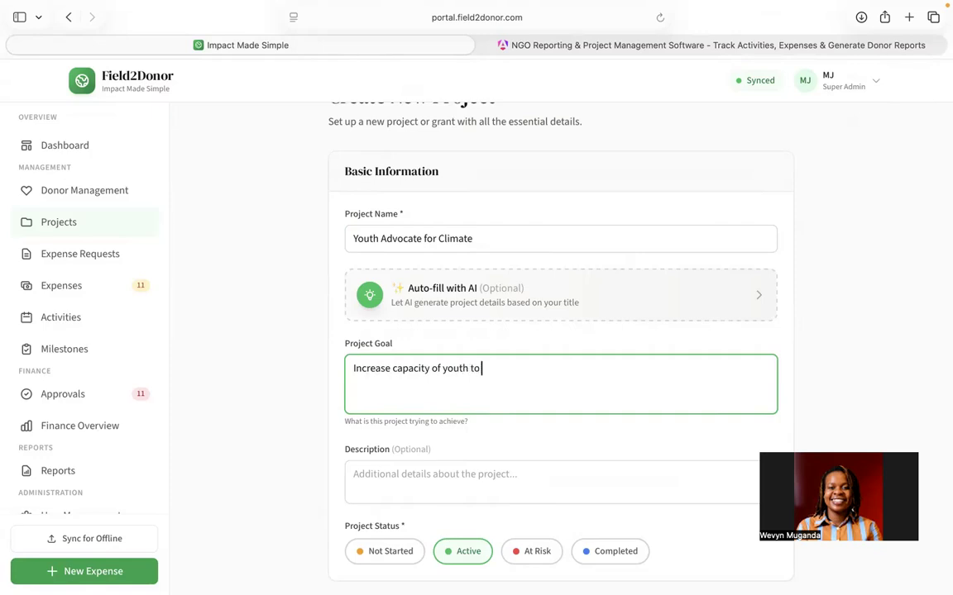
text( advocate for climate action)
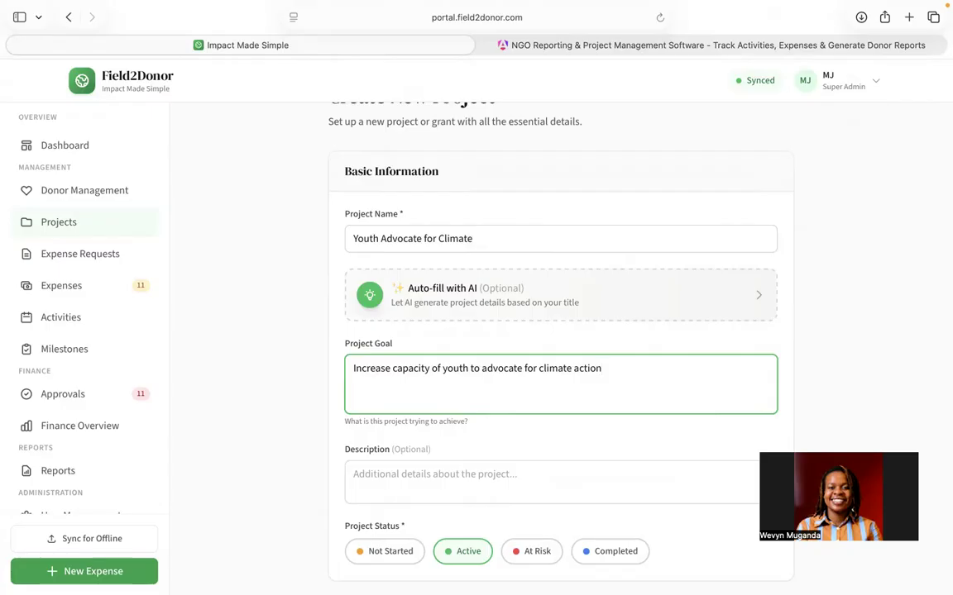
Step: Add the objective "Improve youth led climate action in Uganda" to the results framework
scroll(571, 466, down, 5)
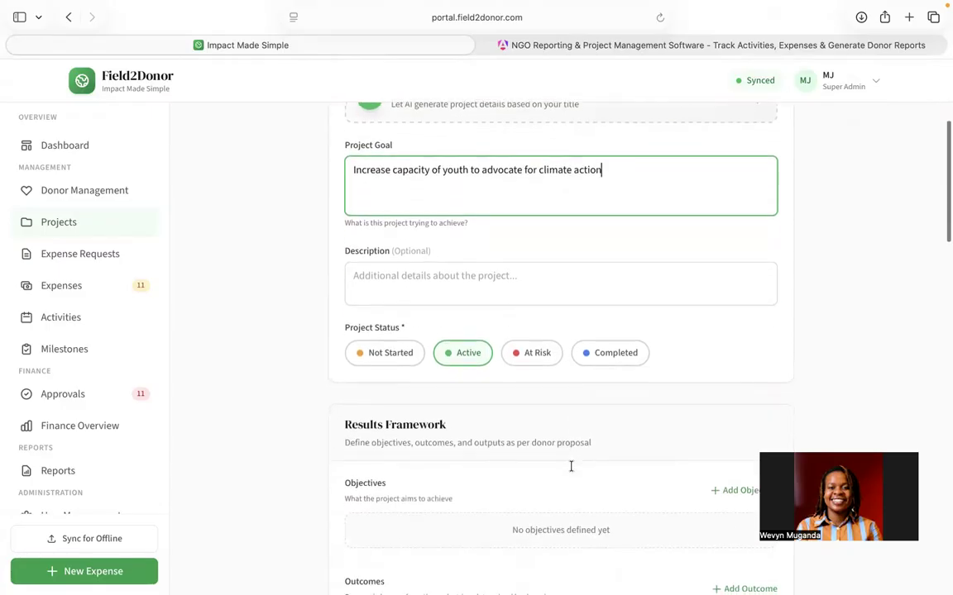
click(460, 231)
scroll(460, 231, down, 2)
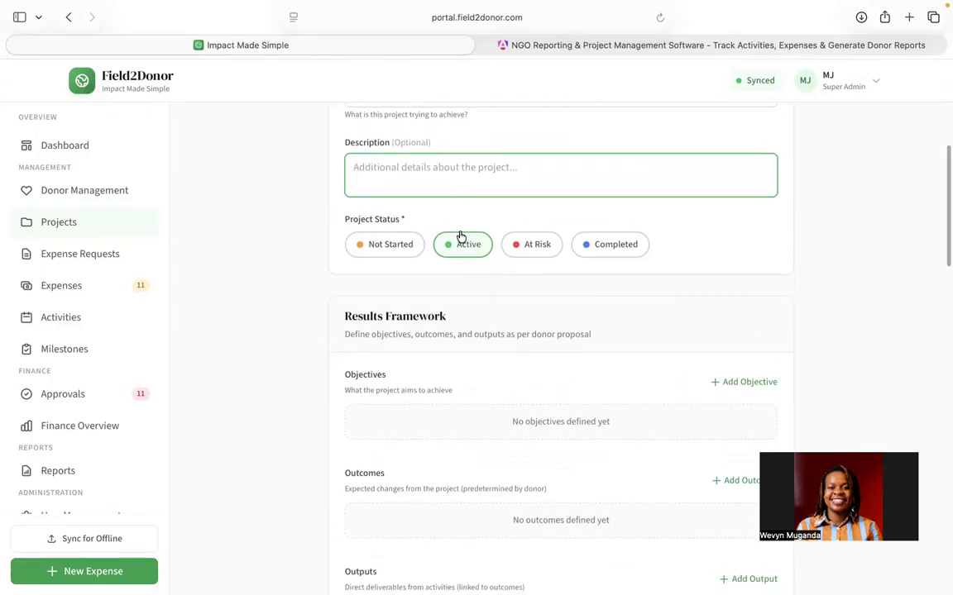
scroll(488, 323, down, 5)
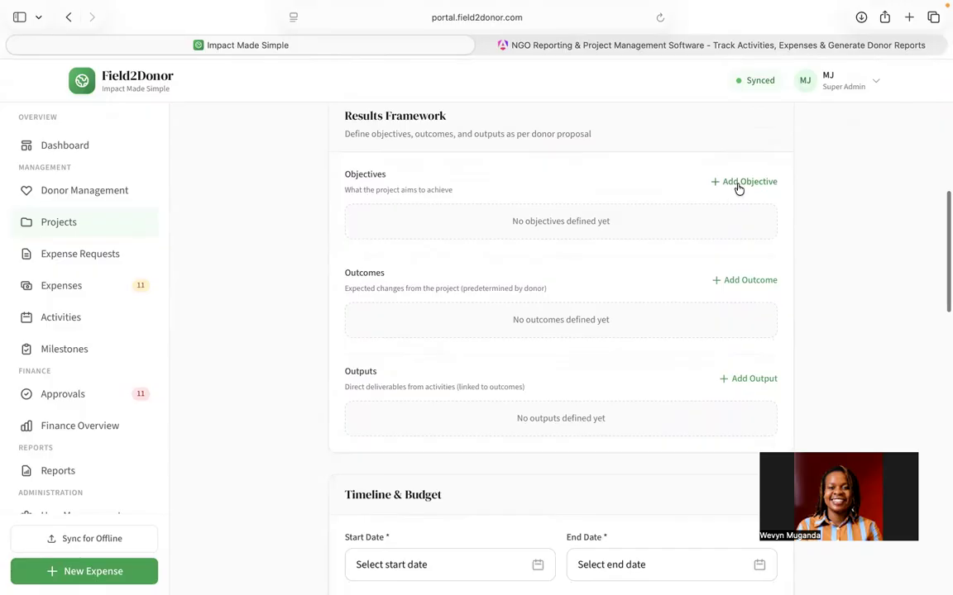
click(739, 183)
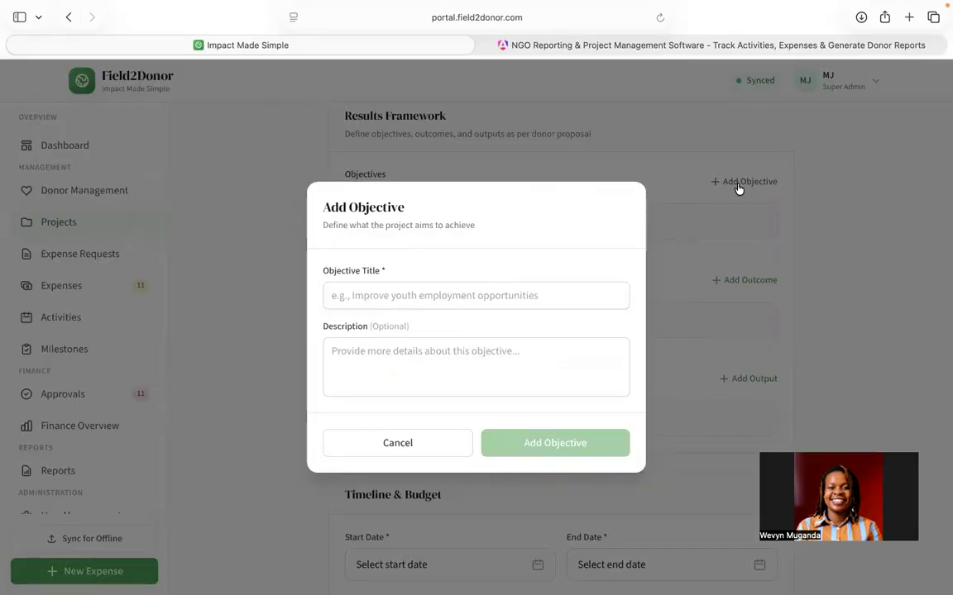
click(460, 298)
text(I)
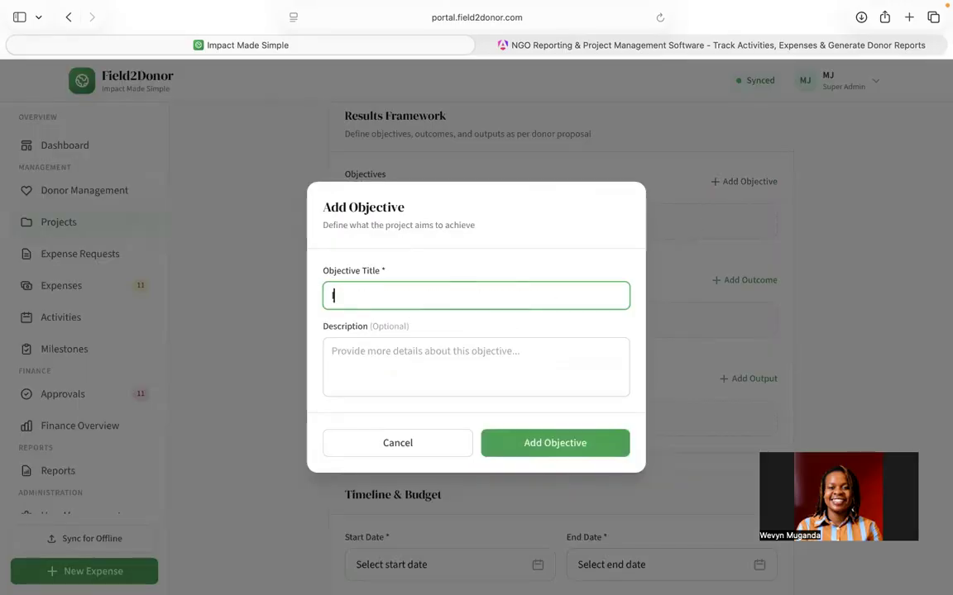
text(mprove c)
key(BackSpace)
key(BackSpace)
text(youth led)
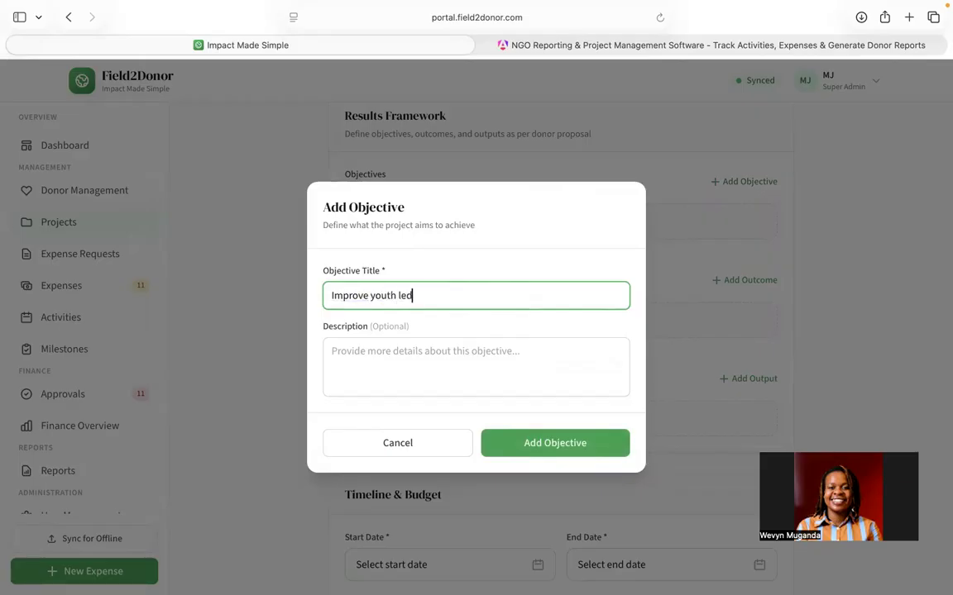
text( cilimate ac)
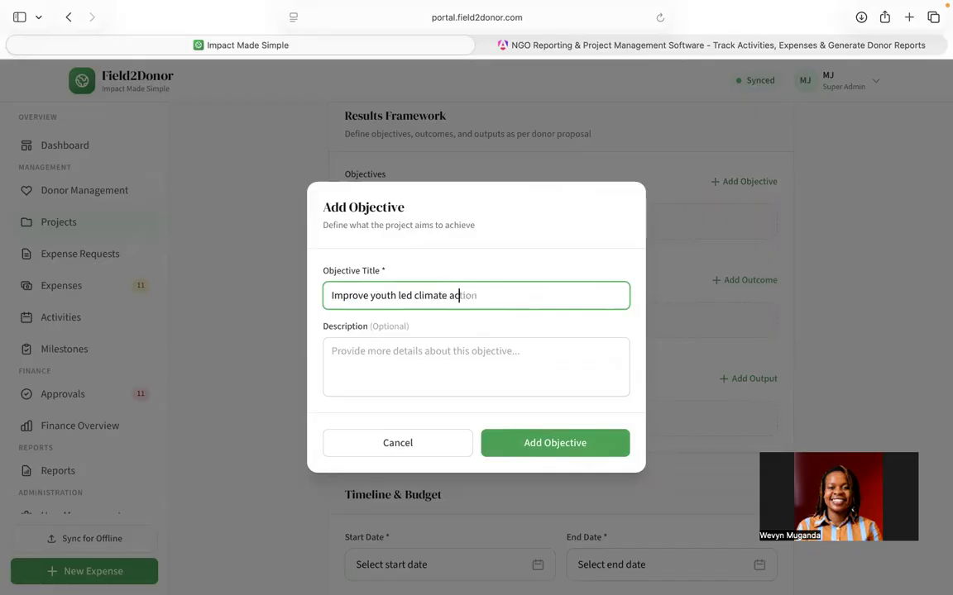
text(tion in Uganda)
click(502, 447)
Step: Add the outcome "100 youth have increased understanding of climate advocacy"
scroll(579, 335, down, 2)
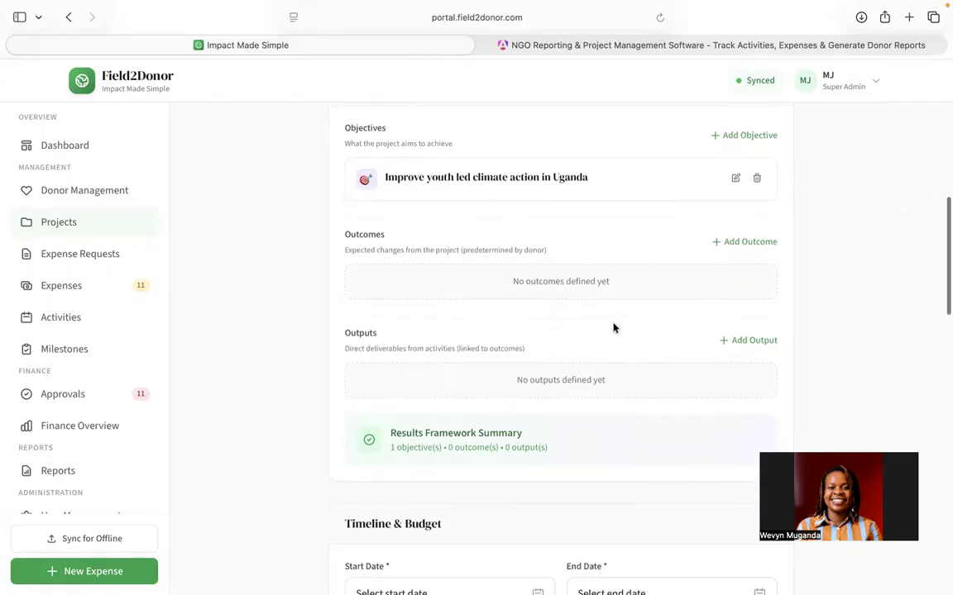
click(740, 245)
click(460, 244)
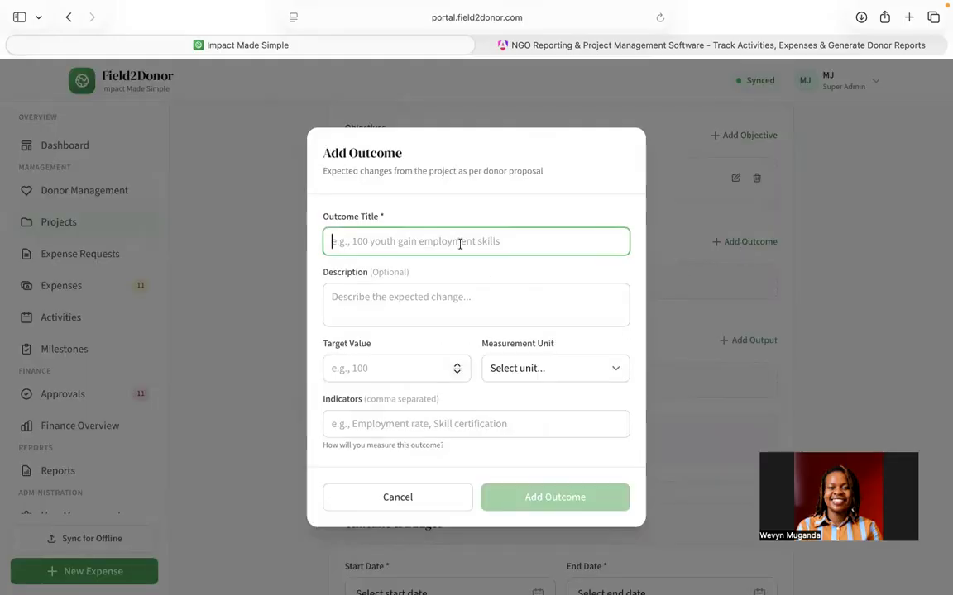
text(100 youth)
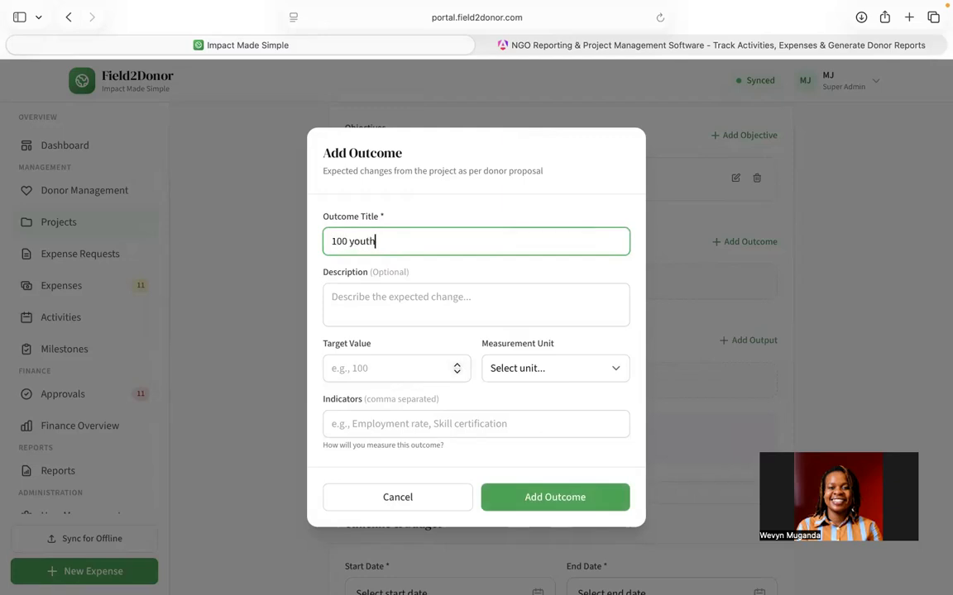
text( have increased understanding of climate advocacy)
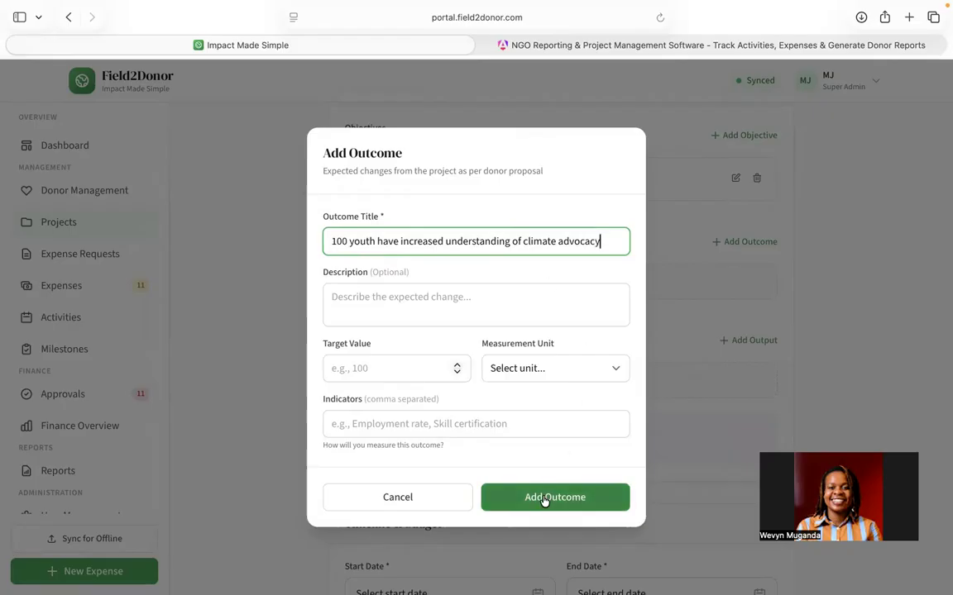
click(544, 499)
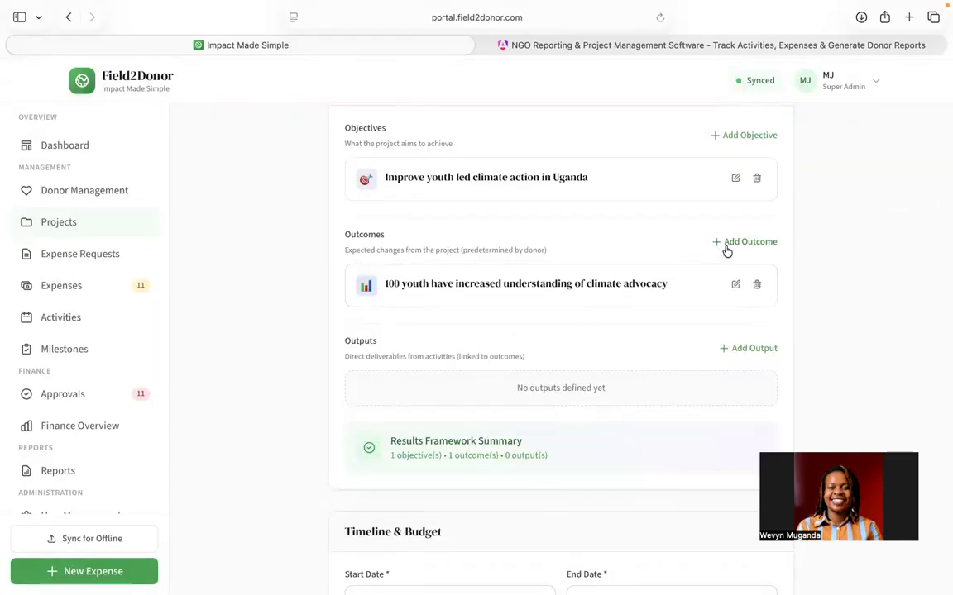
Step: Open a new outcome and set its target value to 100 with the measurement unit youth
scroll(522, 379, down, 3)
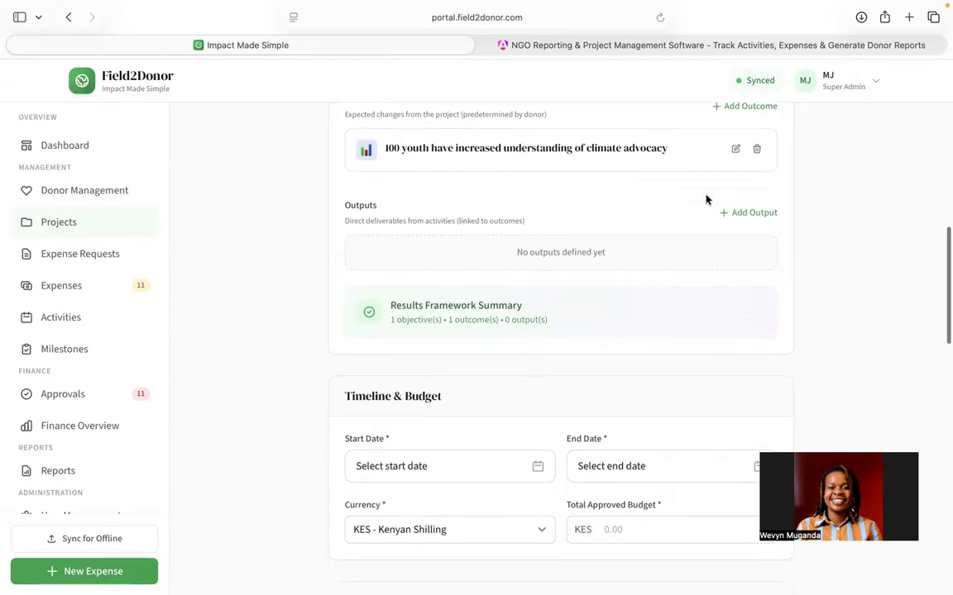
scroll(712, 198, up, 2)
click(741, 175)
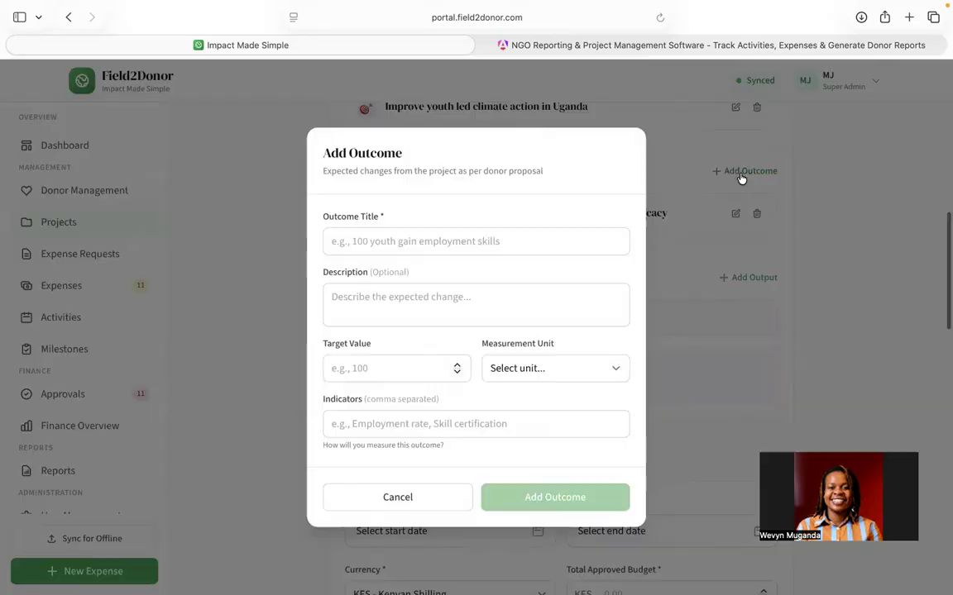
click(427, 241)
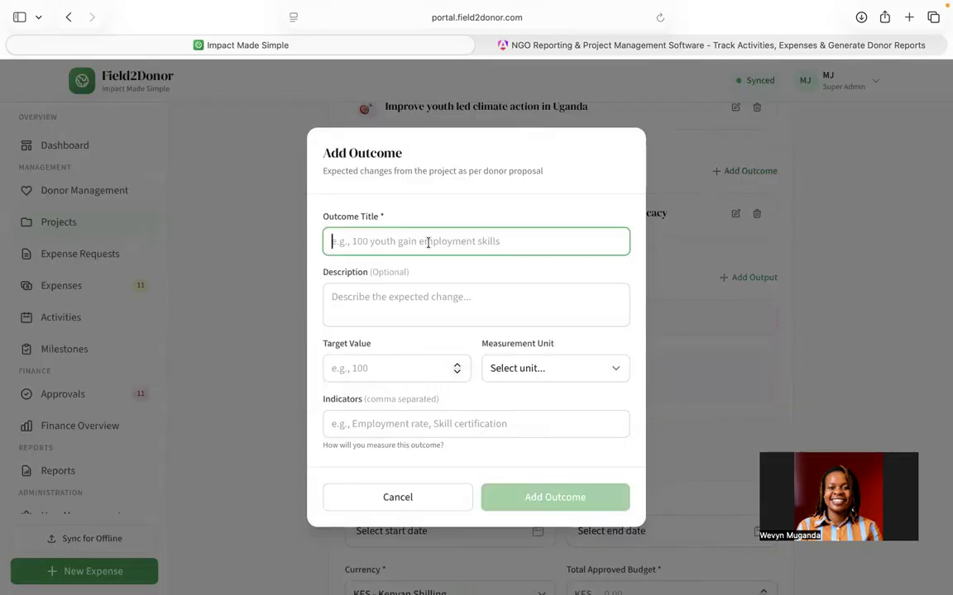
click(458, 372)
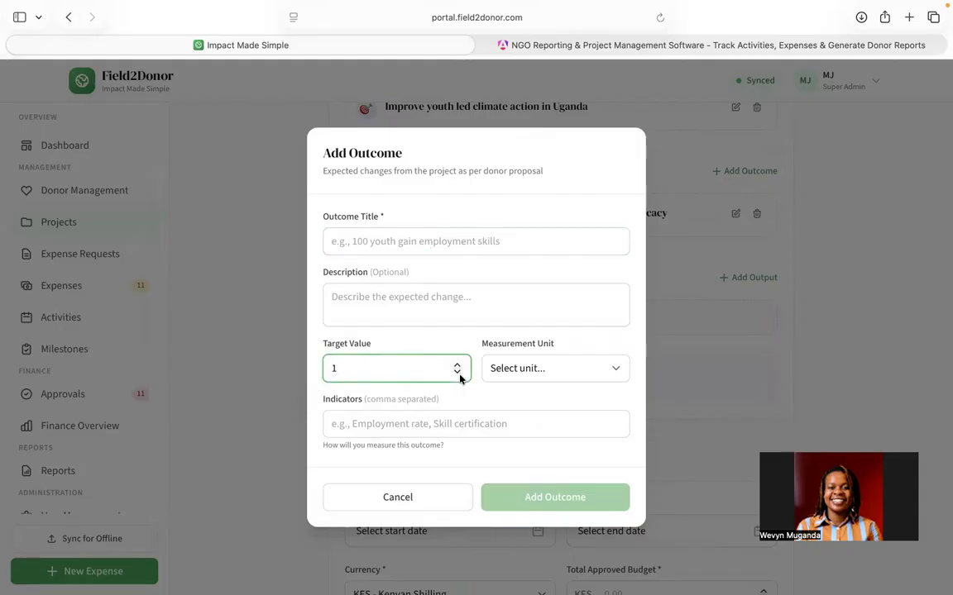
text(00)
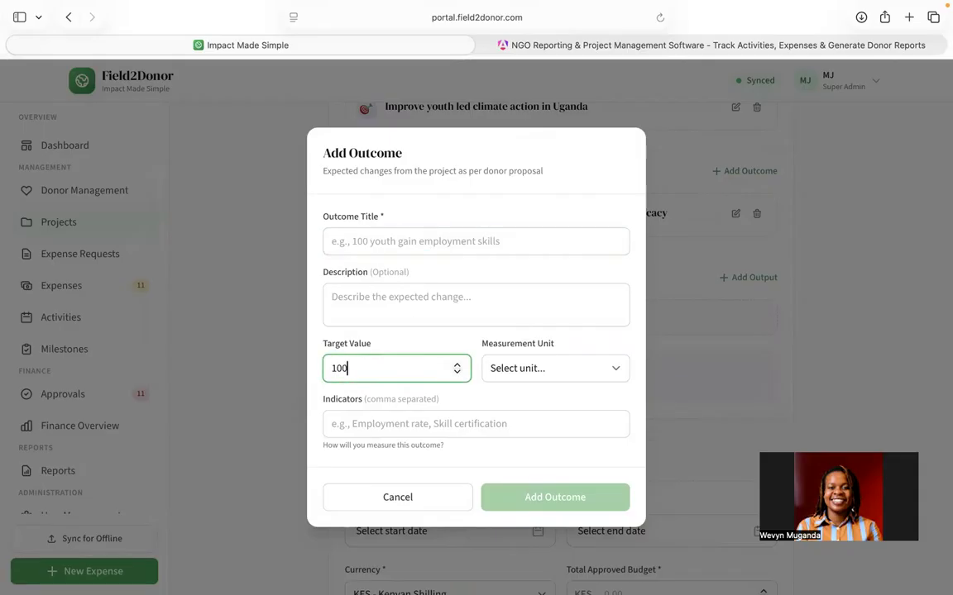
click(542, 367)
click(537, 385)
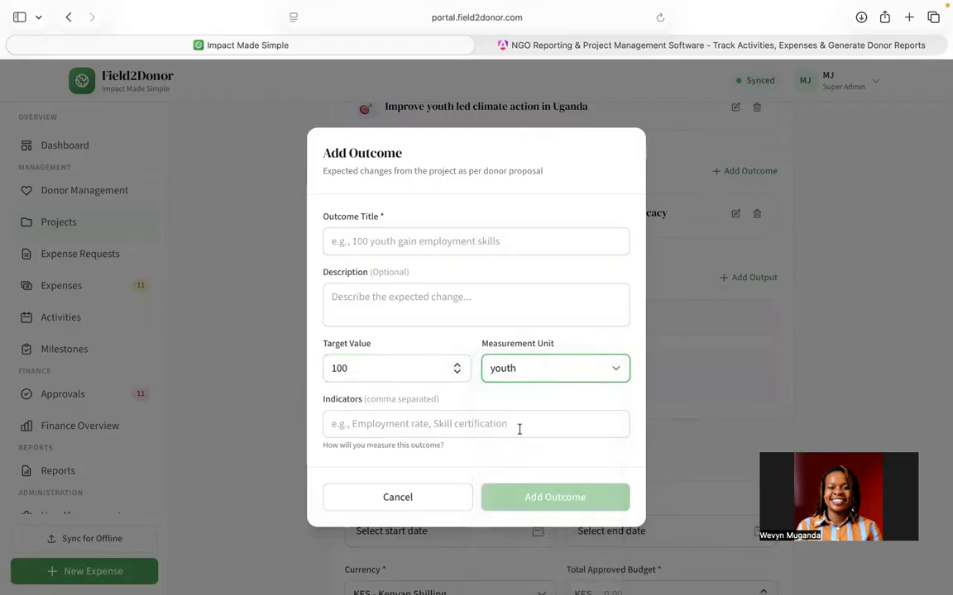
Step: Title the outcome "Youth gain understanding of climate skills" and add it
click(404, 240)
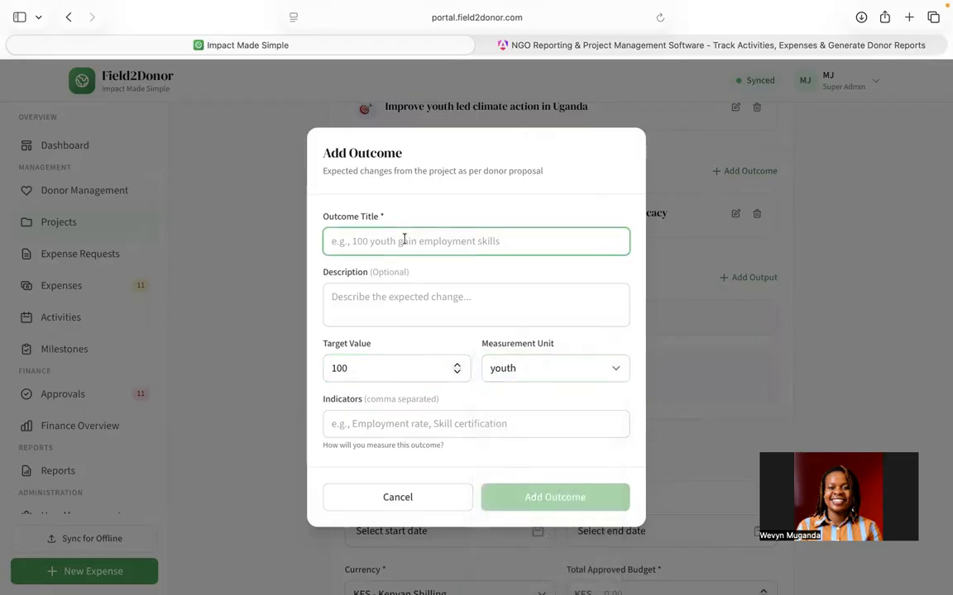
text(Youth gain understanding )
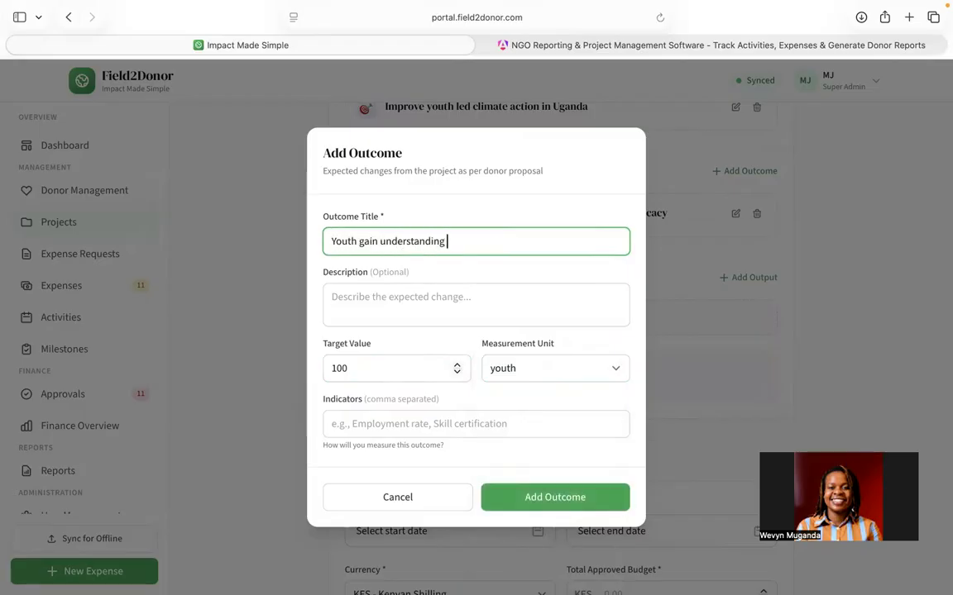
text(of climate skills)
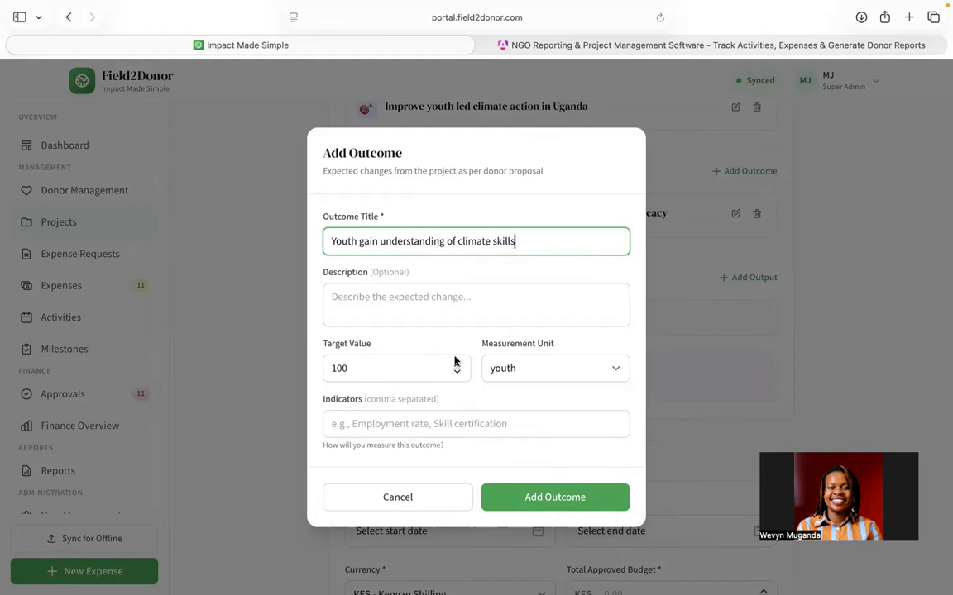
scroll(495, 406, down, 3)
click(533, 496)
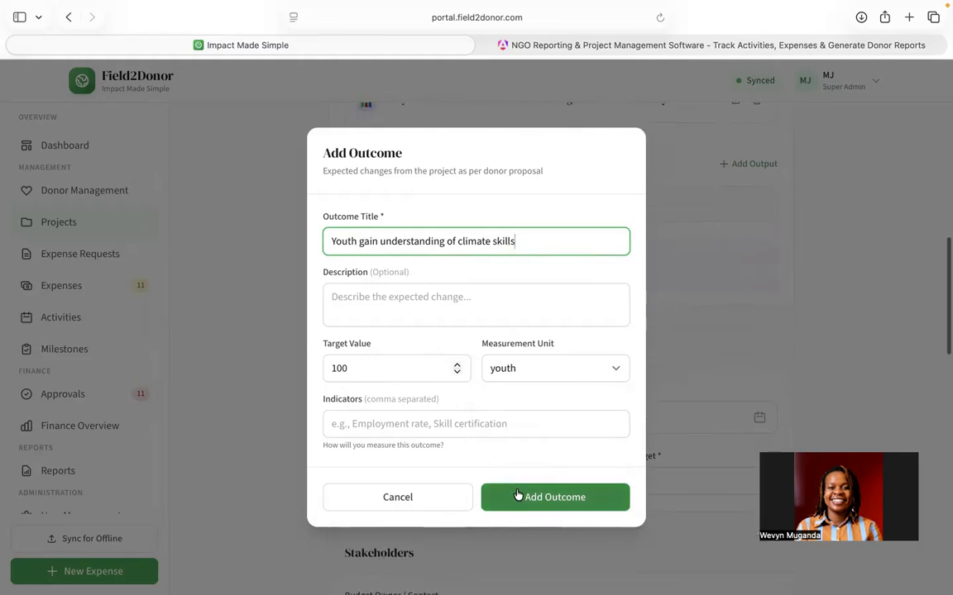
Step: Open a new output, title it "5 trainings" and set its target value to 5
scroll(500, 331, up, 4)
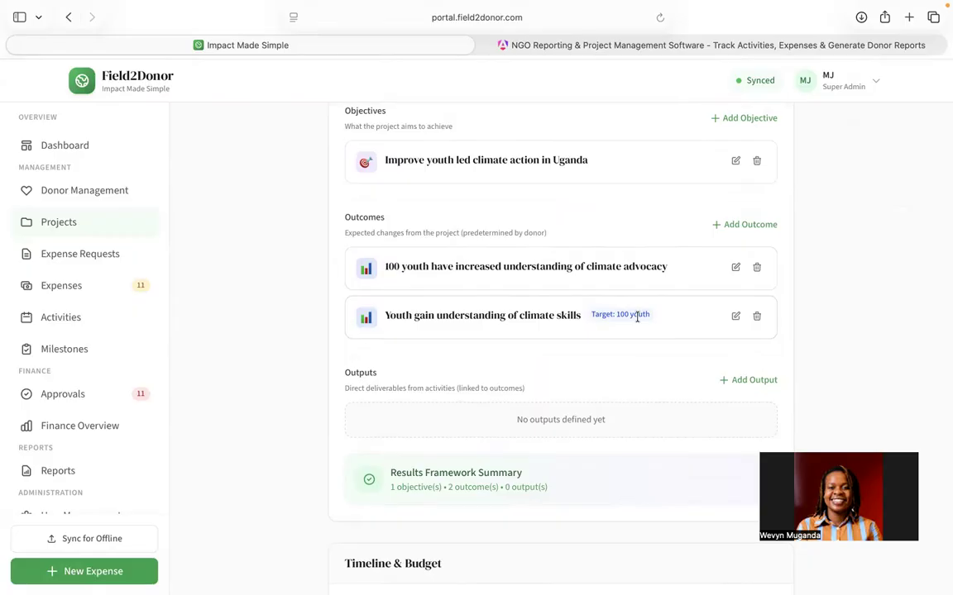
scroll(637, 317, down, 1)
click(735, 336)
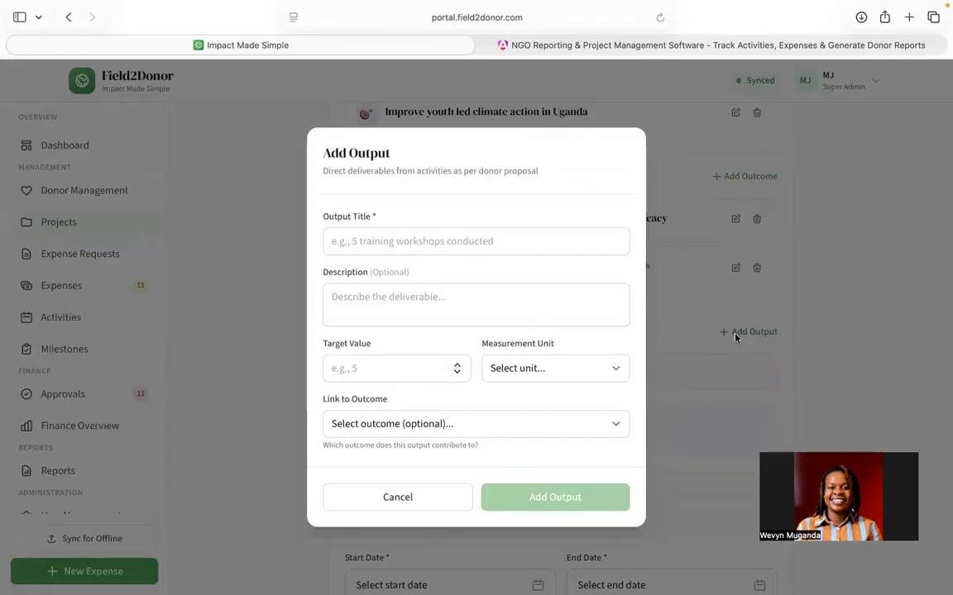
click(442, 244)
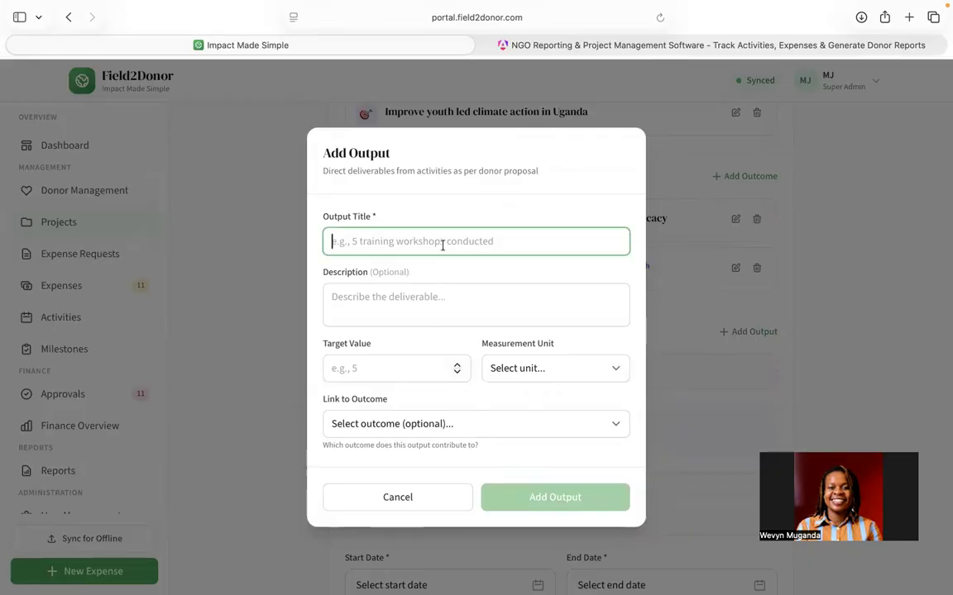
text(5 trainings)
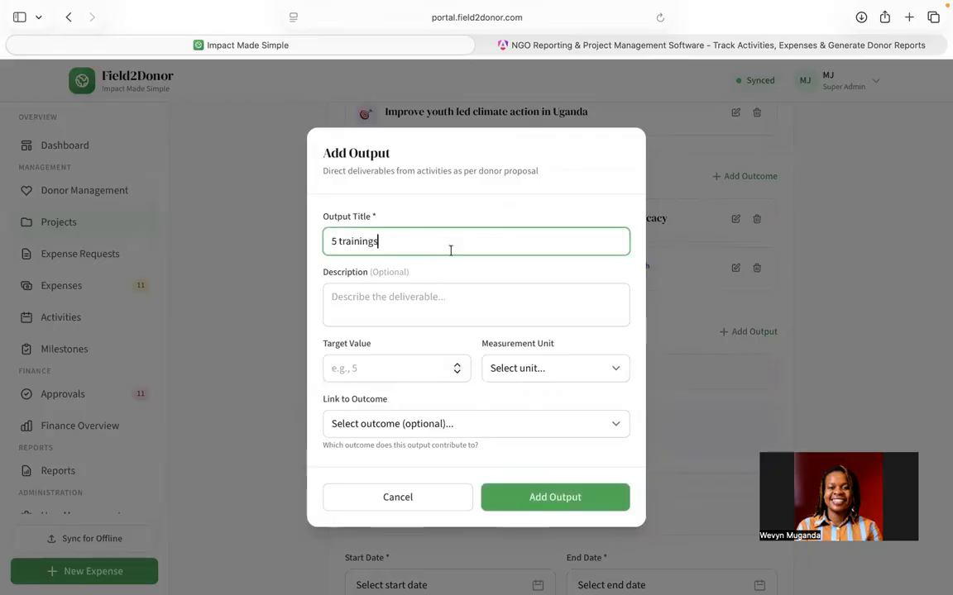
click(412, 372)
text(5)
Step: Set the output's unit to trainings, link it to the outcome "100 youth have increased understanding of climate advocacy", and add it
click(524, 377)
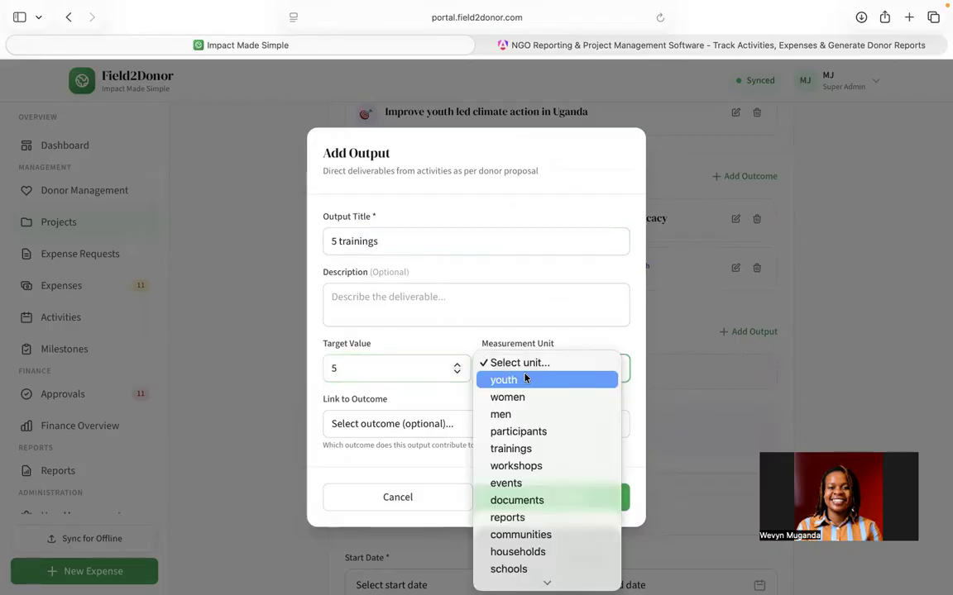
click(527, 448)
click(533, 425)
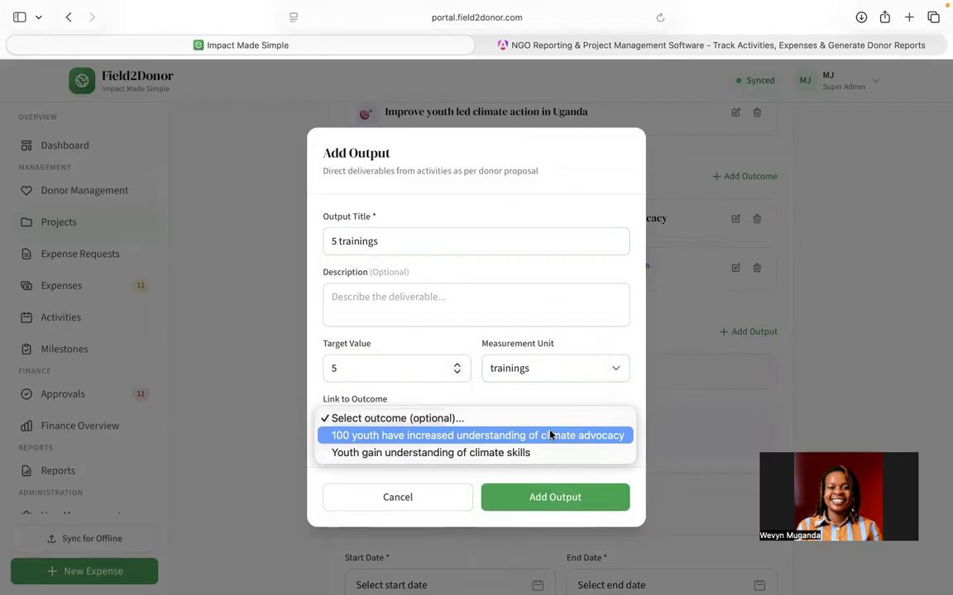
click(494, 438)
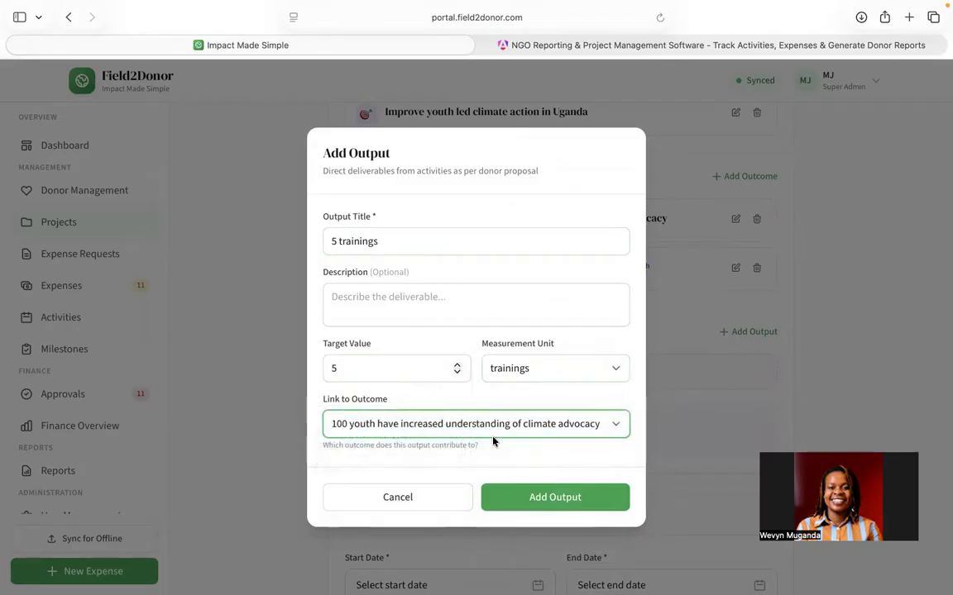
click(540, 500)
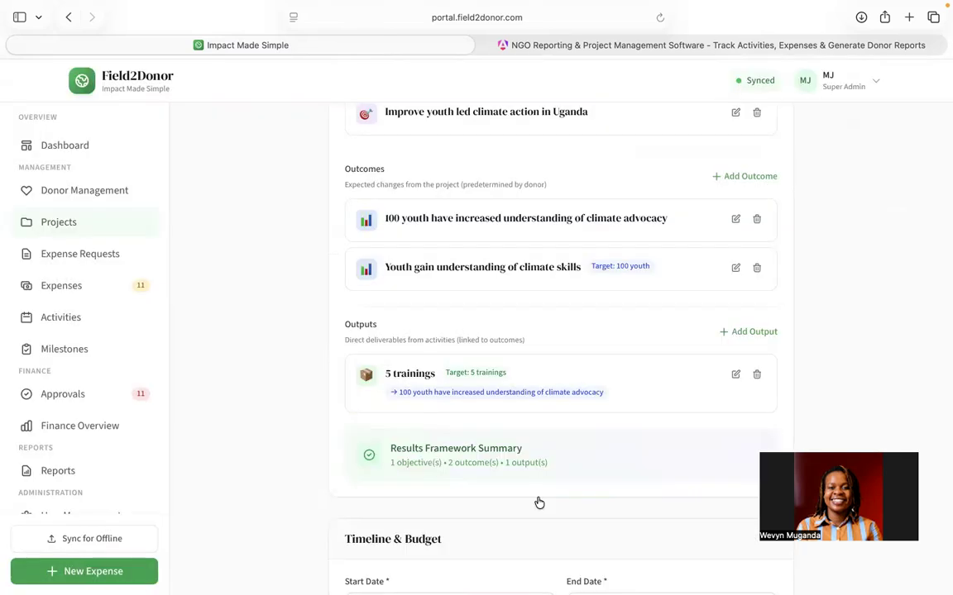
Step: Set the project start date to Jan 1, 2026 and the end date to Dec 31, 2026
scroll(549, 349, up, 2)
scroll(541, 377, down, 5)
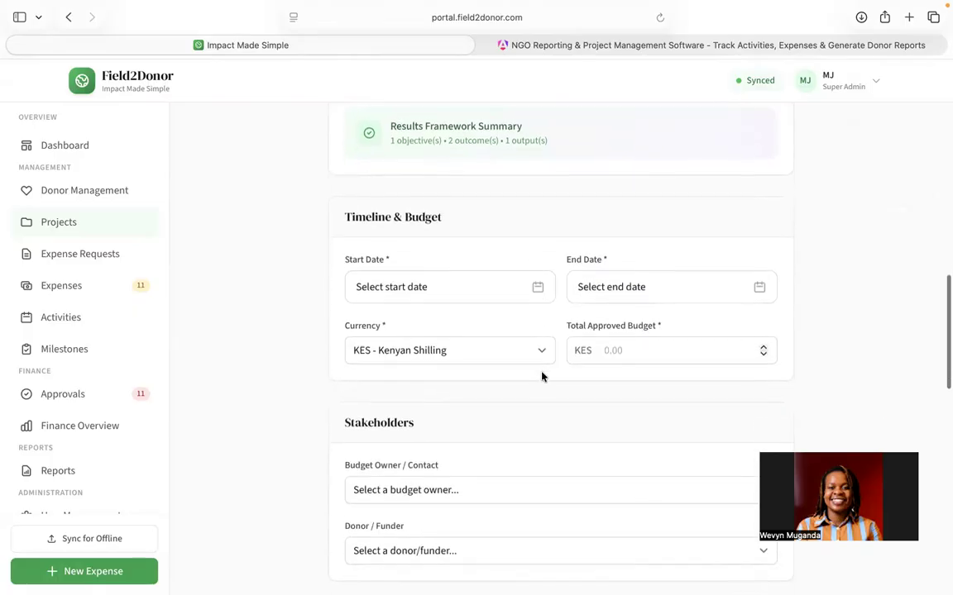
click(538, 261)
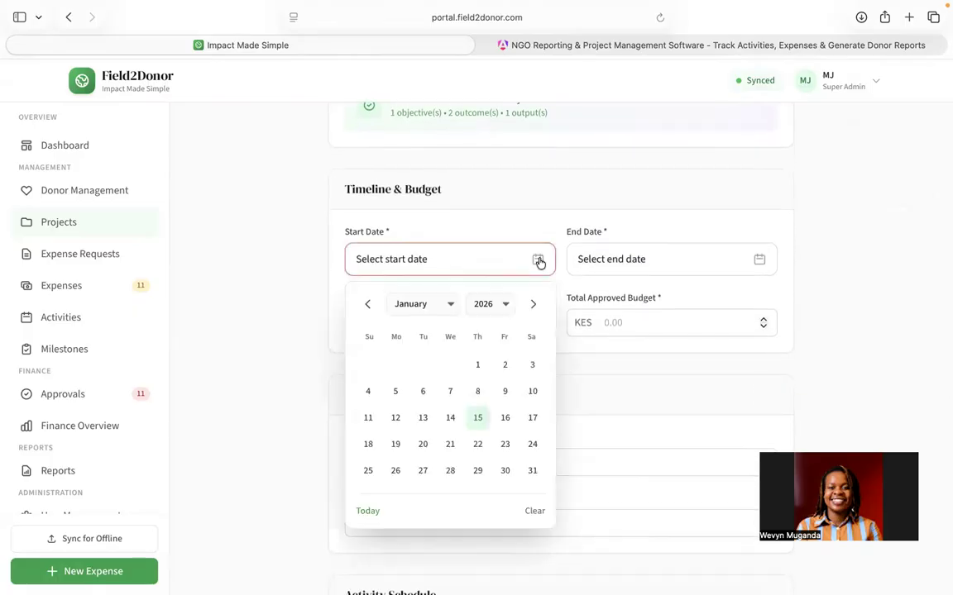
click(478, 367)
click(617, 273)
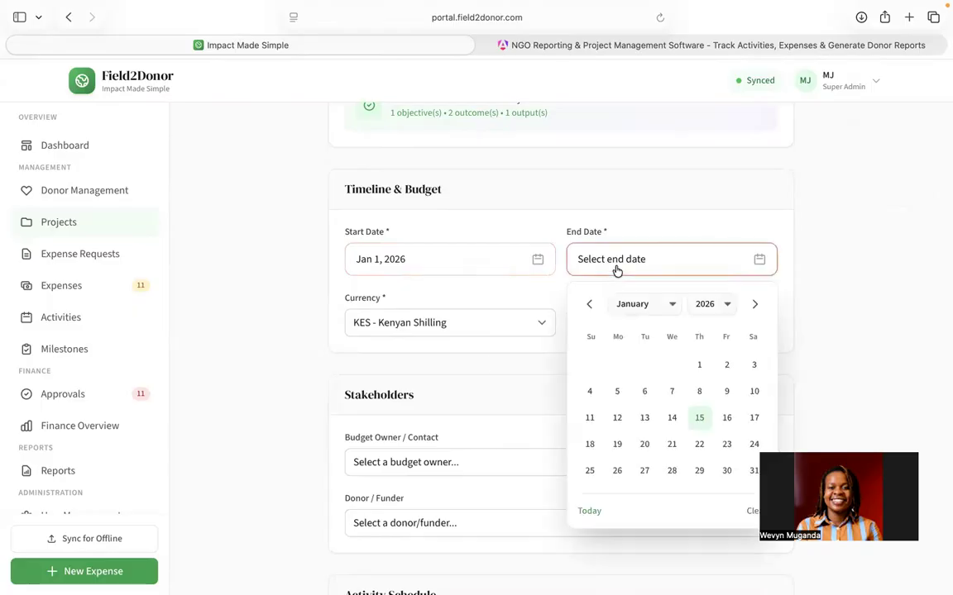
click(670, 304)
click(637, 474)
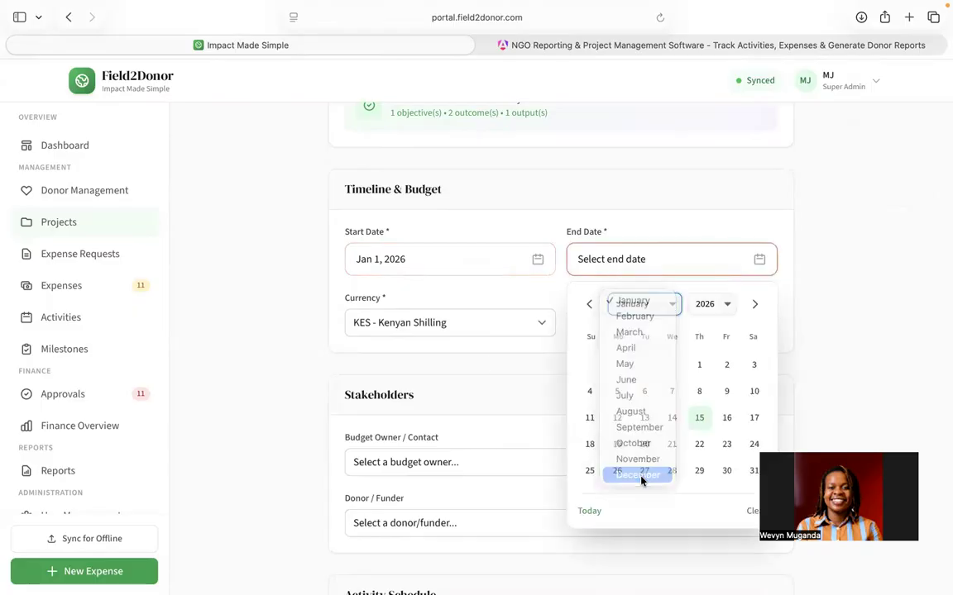
click(698, 472)
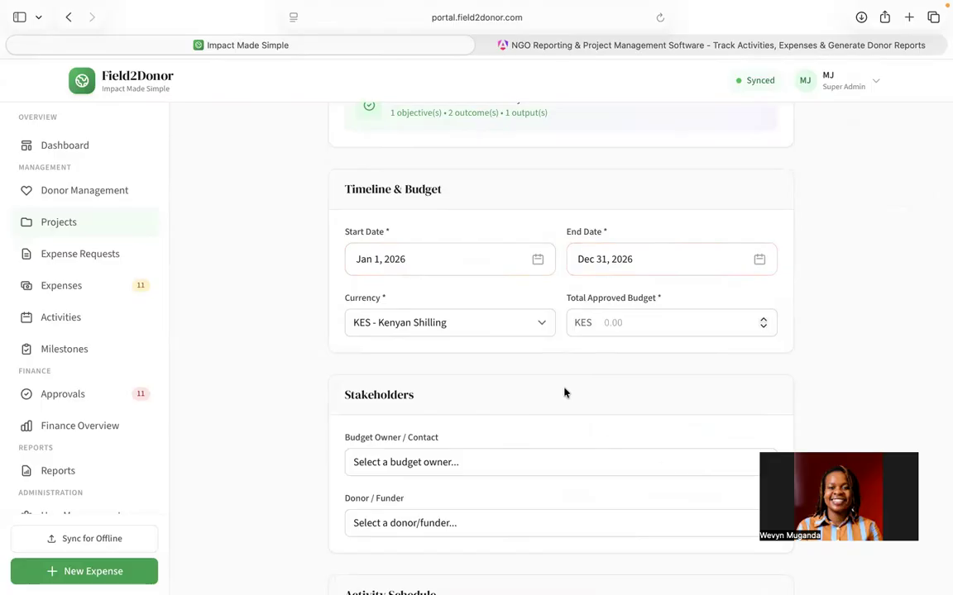
Step: Set the project currency to USD - US Dollar and the total approved budget to 200000
scroll(563, 391, down, 3)
click(534, 204)
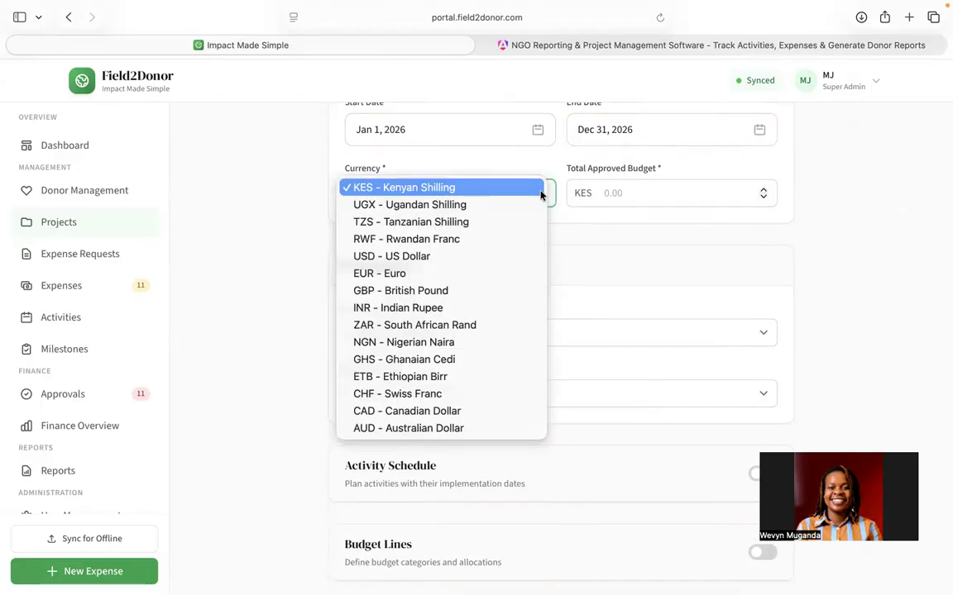
click(446, 257)
click(625, 193)
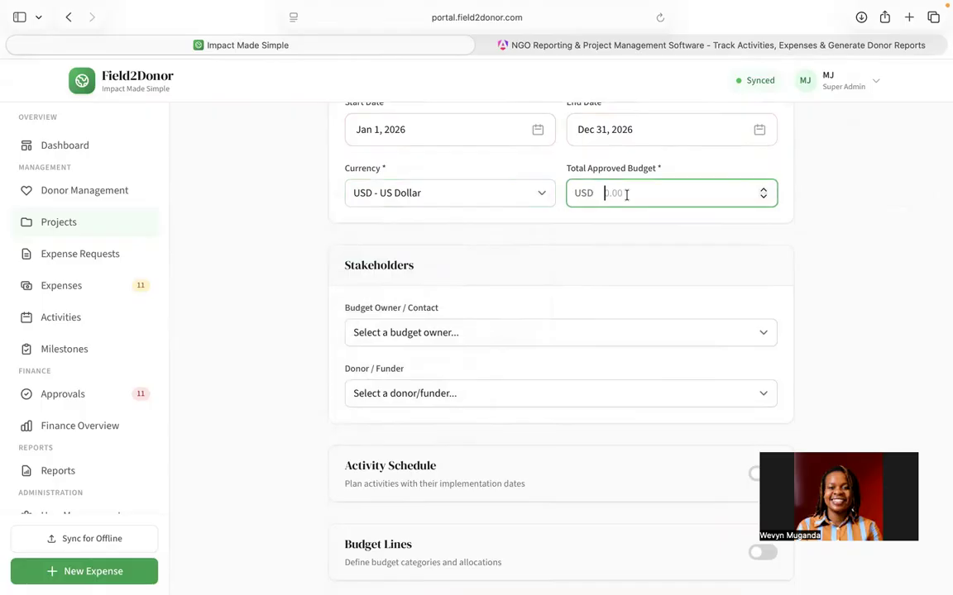
text(20000)
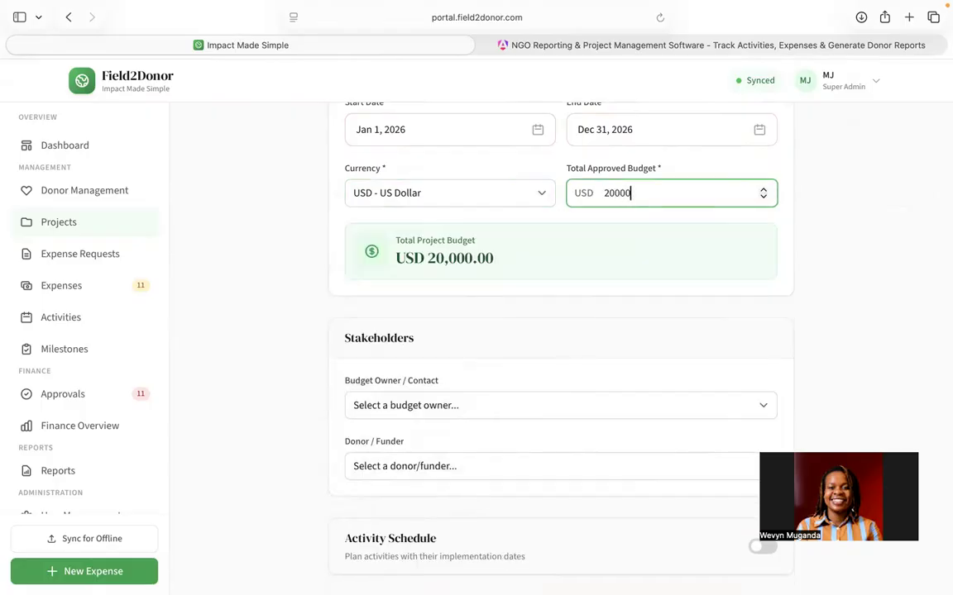
scroll(535, 419, down, 1)
text(0)
scroll(463, 495, down, 3)
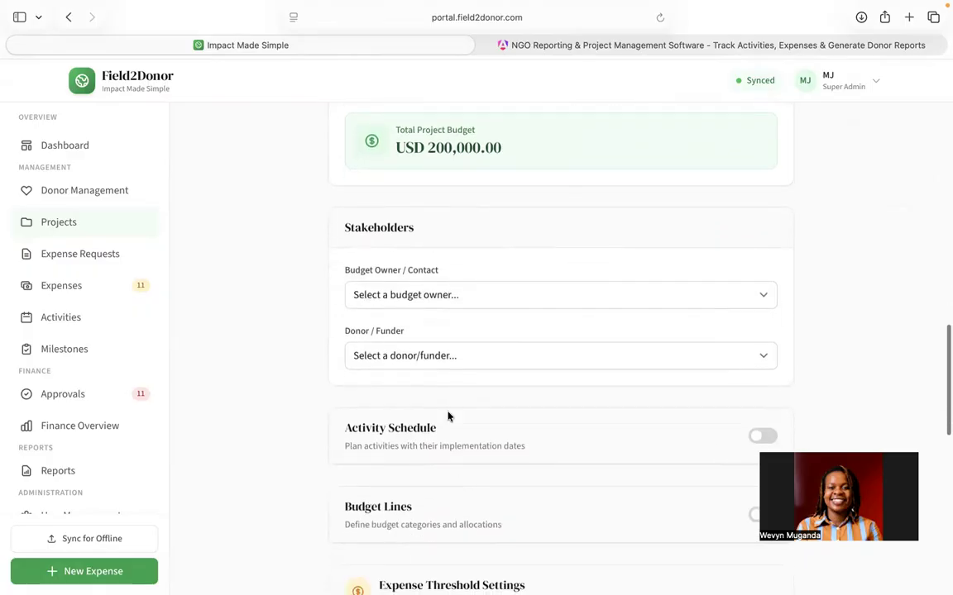
click(435, 295)
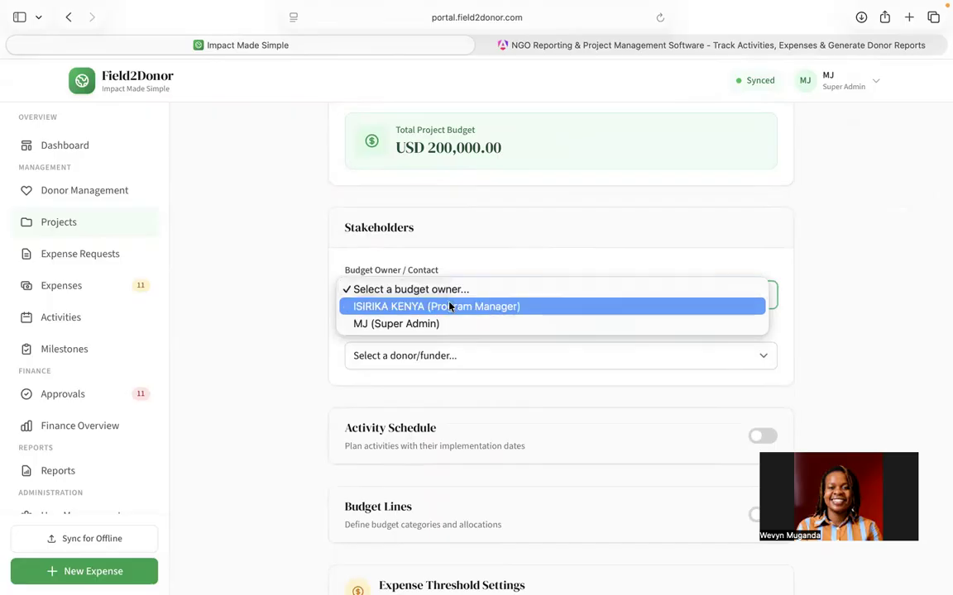
click(450, 308)
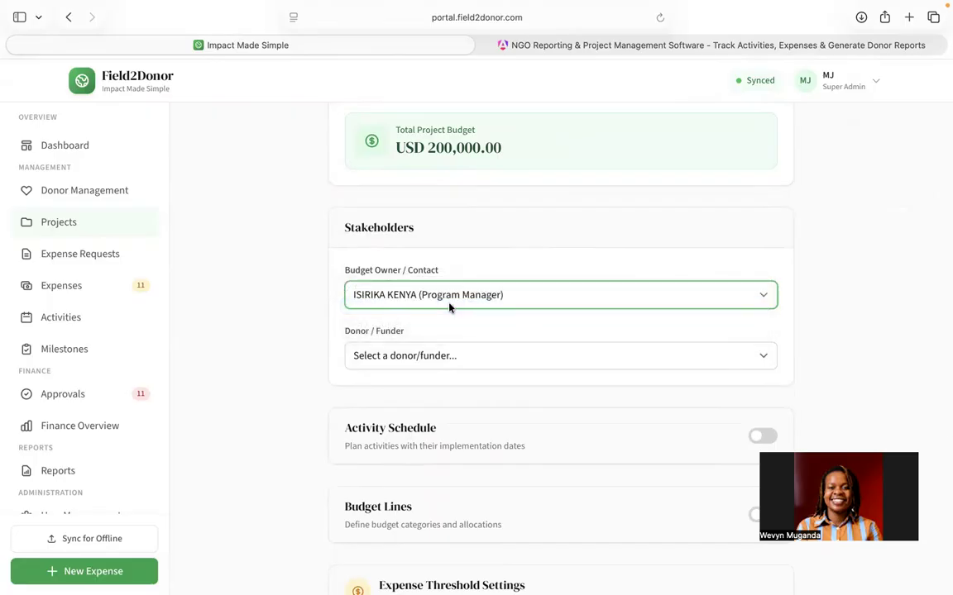
scroll(450, 307, down, 2)
click(436, 246)
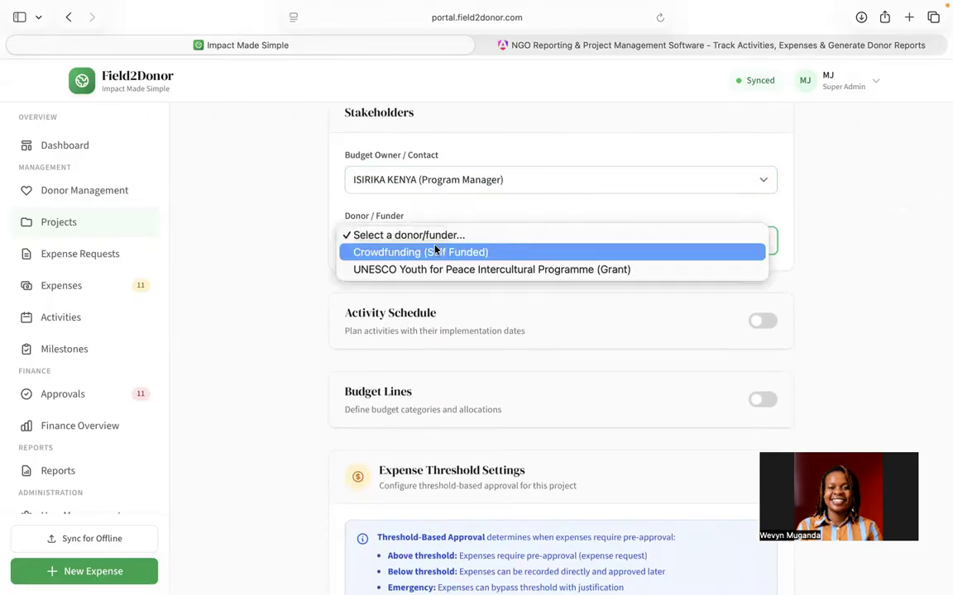
click(419, 252)
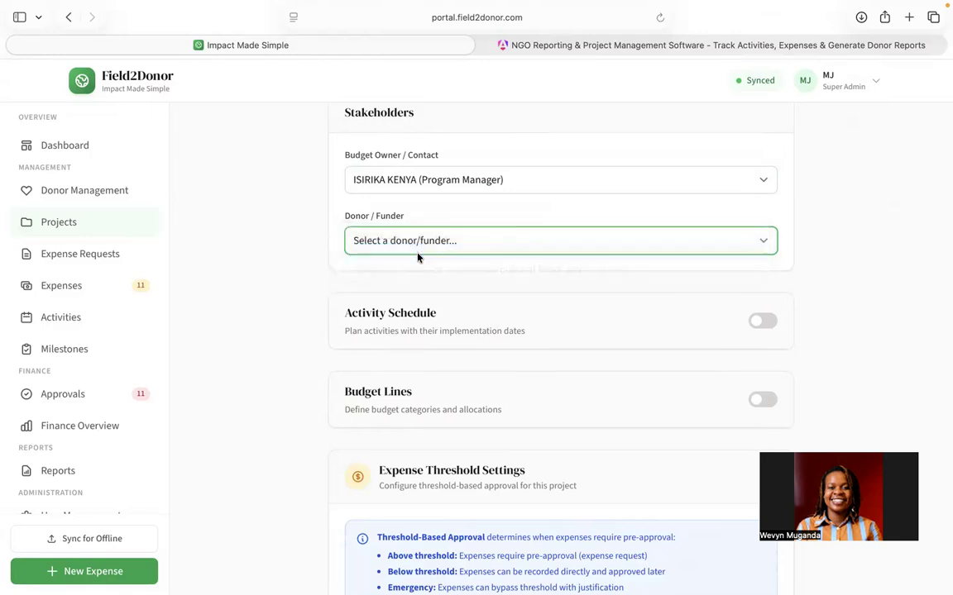
scroll(418, 257, down, 3)
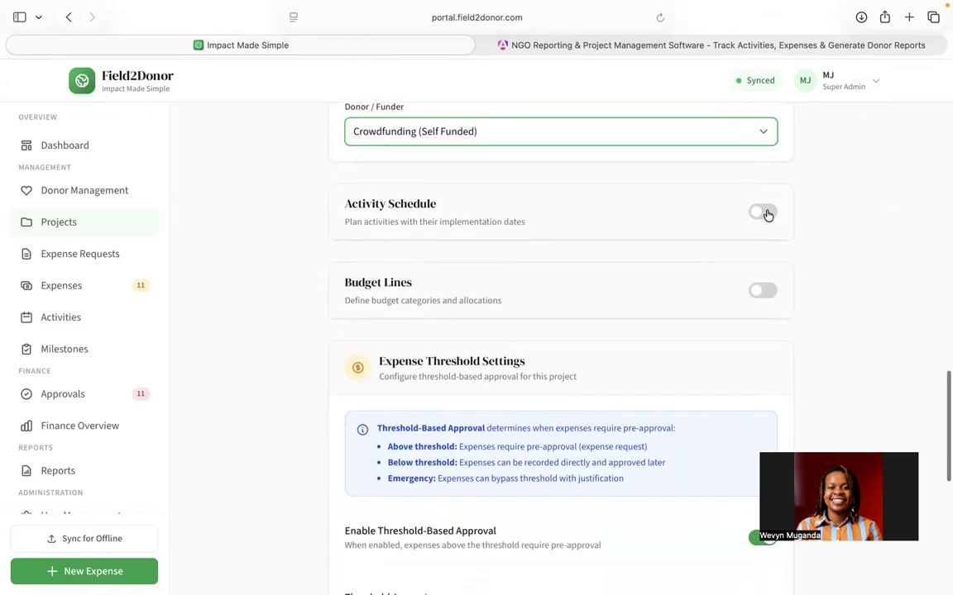
Step: Enable the Activity Schedule section for the project
click(766, 212)
scroll(735, 309, down, 2)
scroll(735, 307, down, 1)
scroll(735, 308, up, 2)
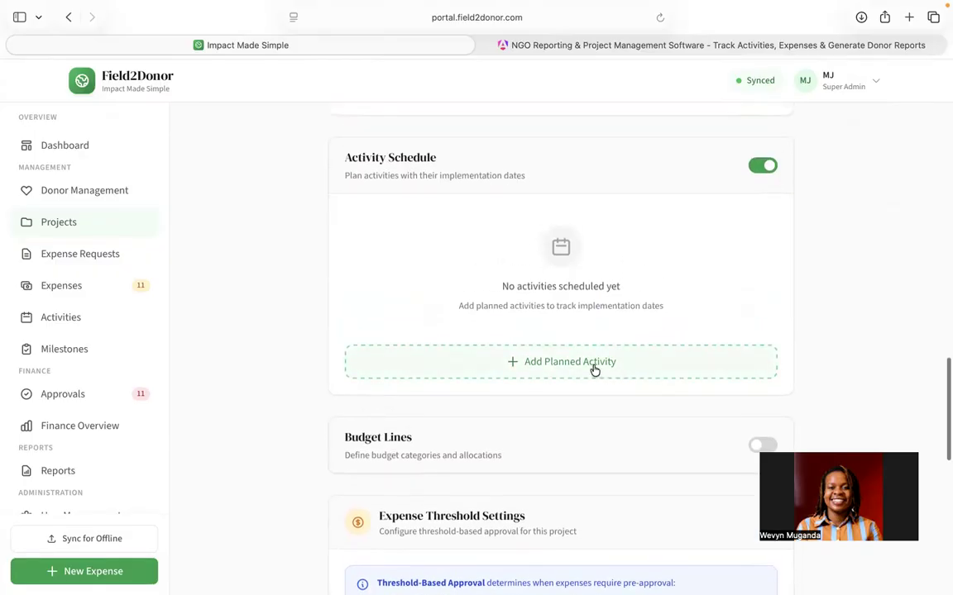
click(594, 368)
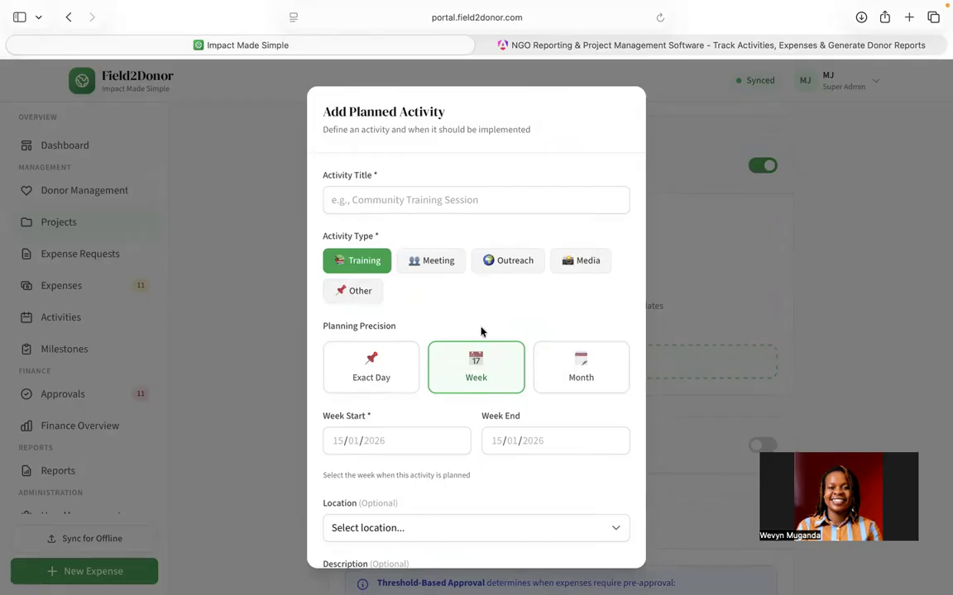
scroll(481, 331, down, 3)
scroll(430, 339, down, 2)
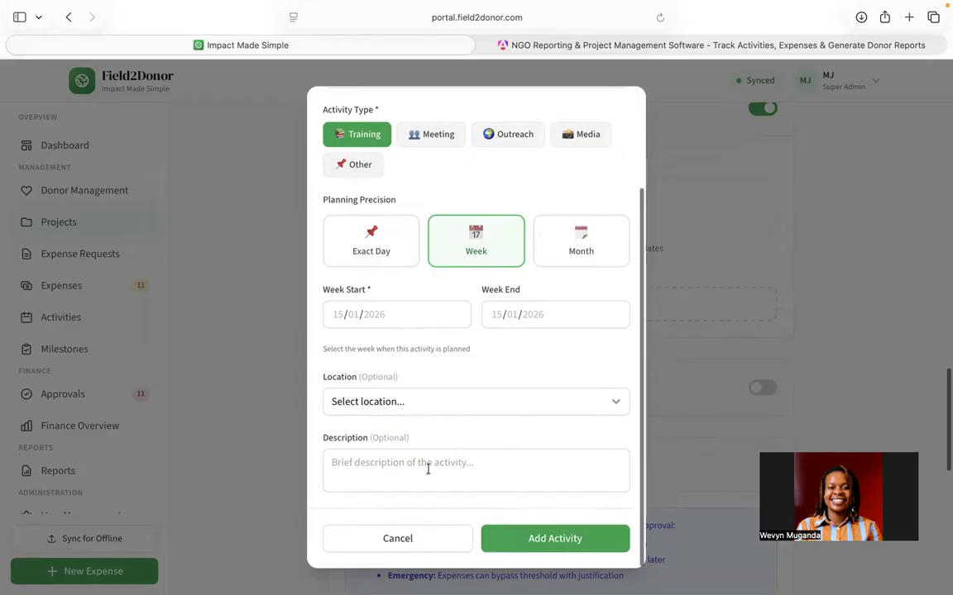
click(434, 539)
Step: Enable the Budget Lines section for the project
scroll(585, 365, down, 2)
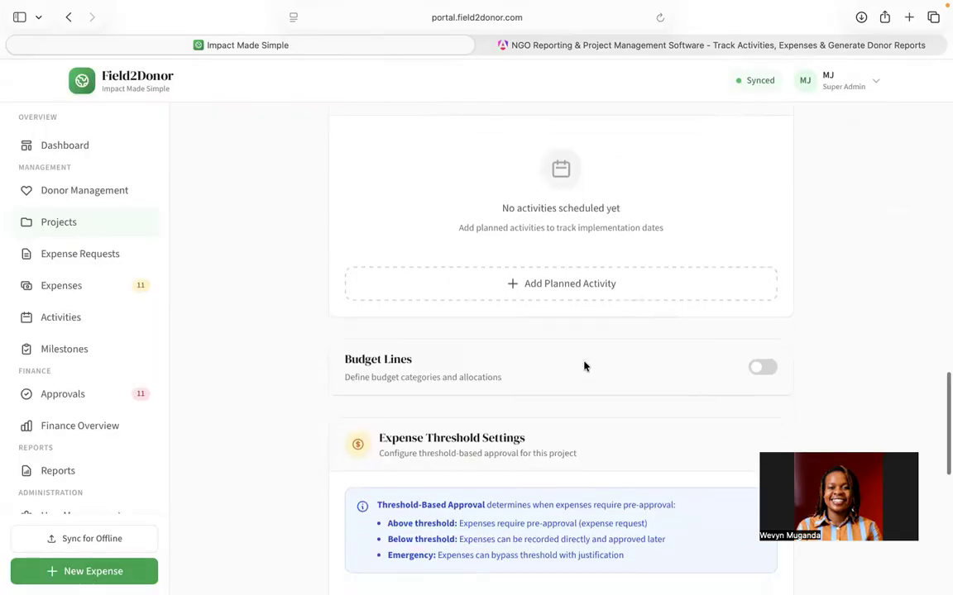
scroll(682, 298, down, 2)
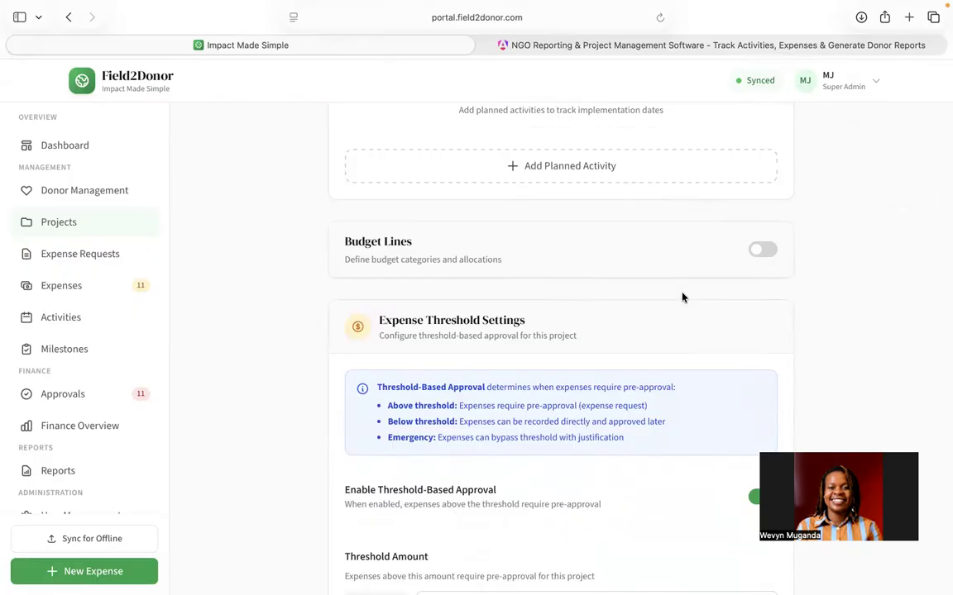
click(764, 255)
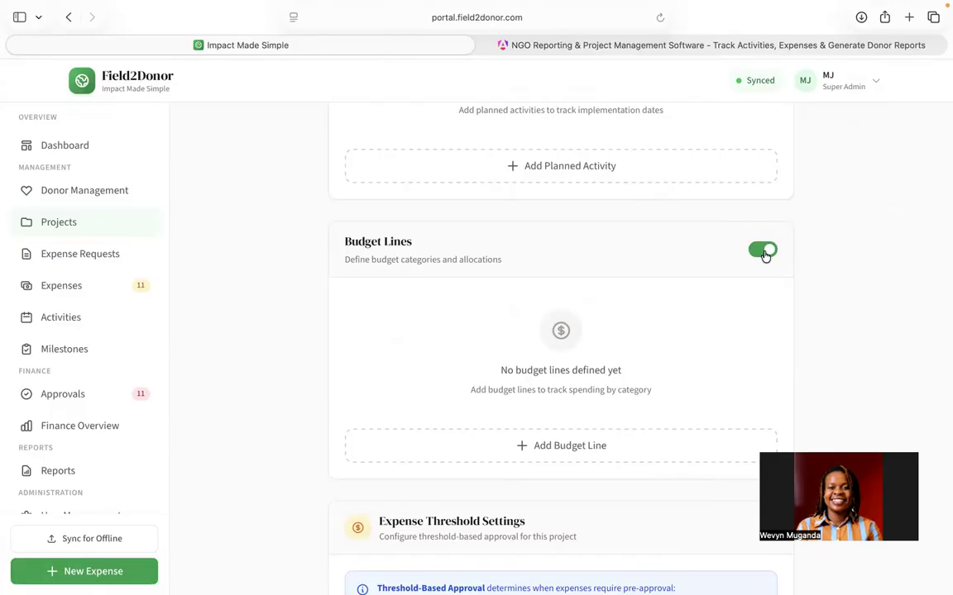
scroll(763, 256, down, 3)
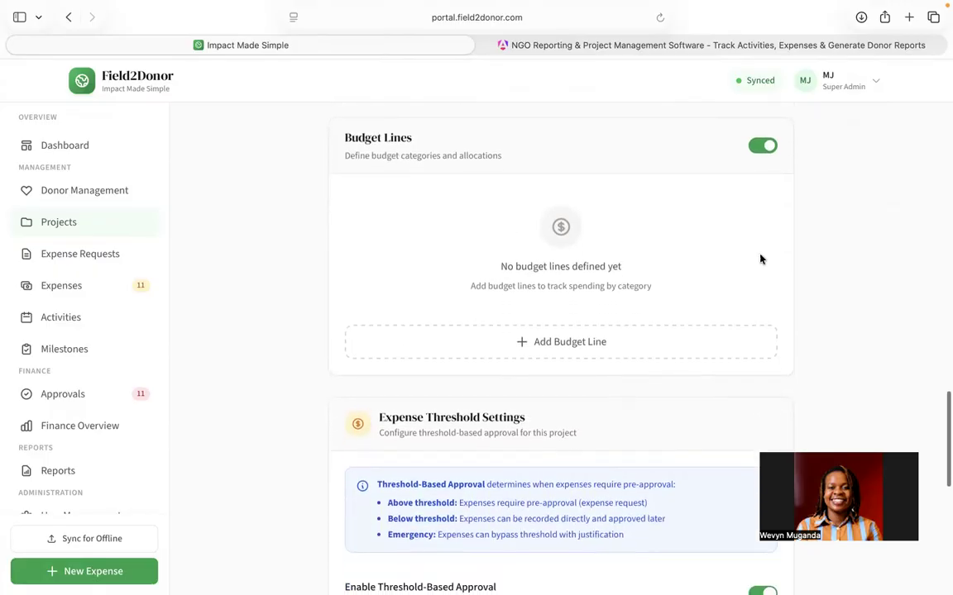
Step: Open a new budget line and set both its main category and subcategory to Other
click(574, 350)
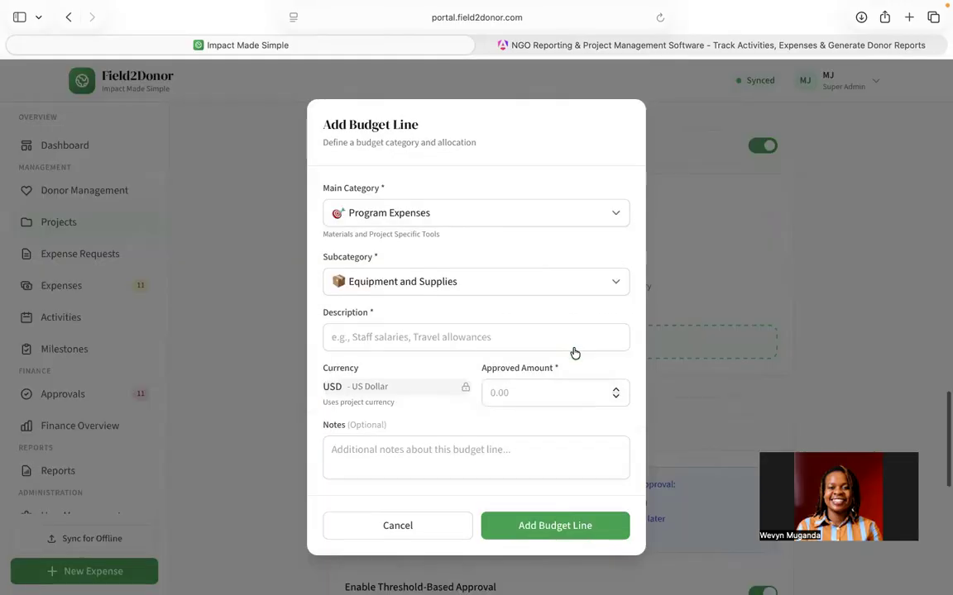
click(455, 217)
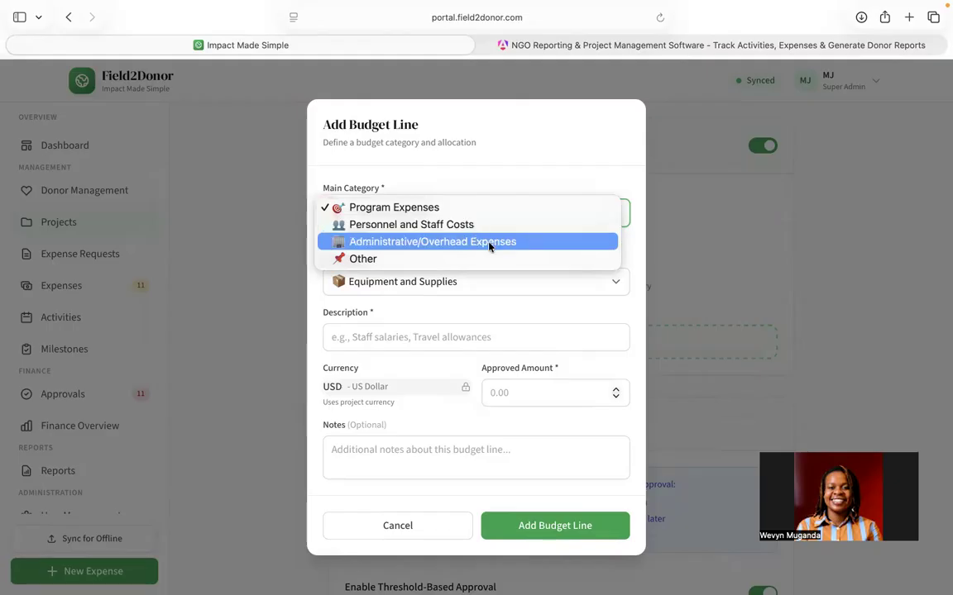
click(369, 260)
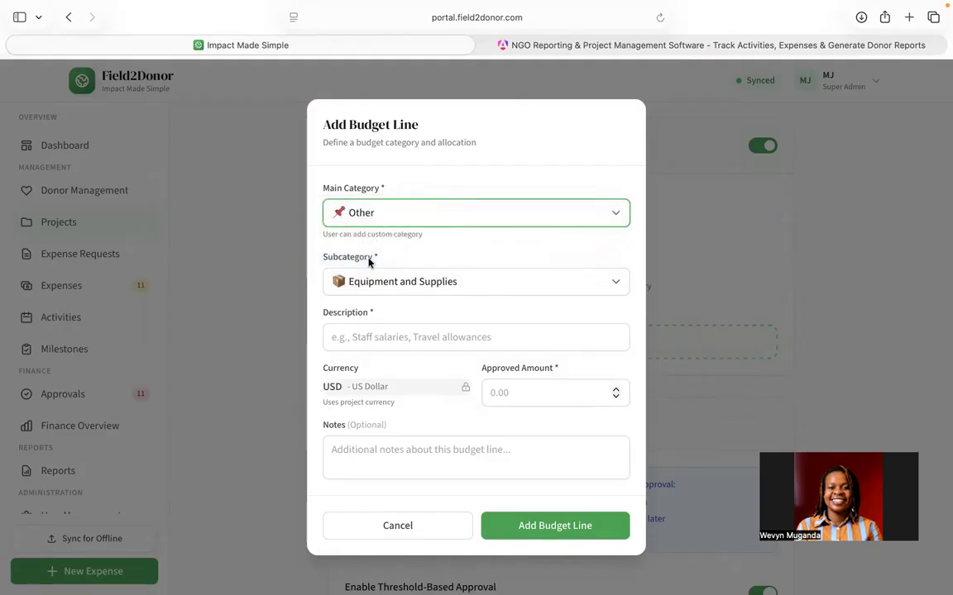
click(450, 285)
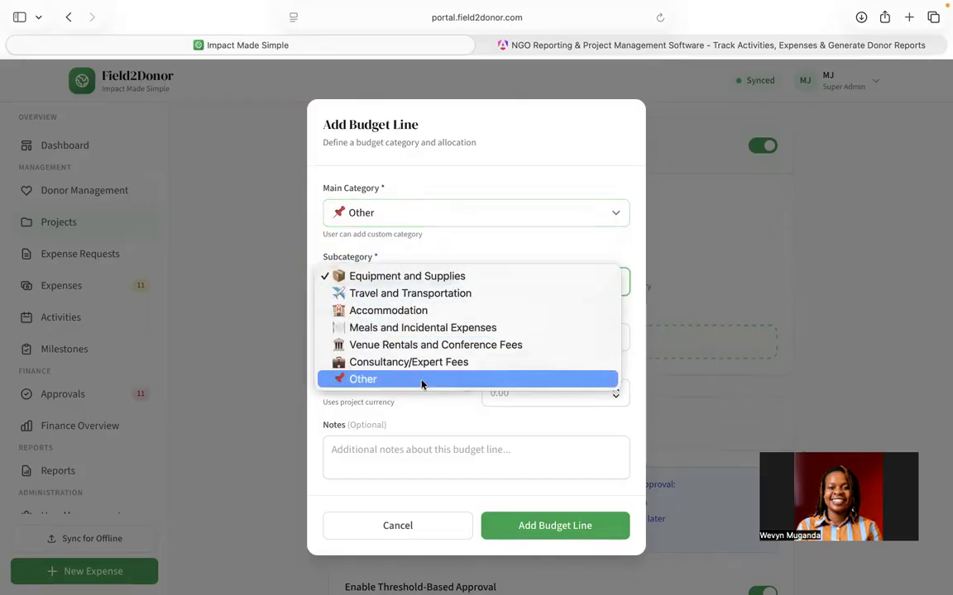
click(372, 379)
Step: Review the new budget line's fields and cancel the dialog without adding it
scroll(473, 328, down, 1)
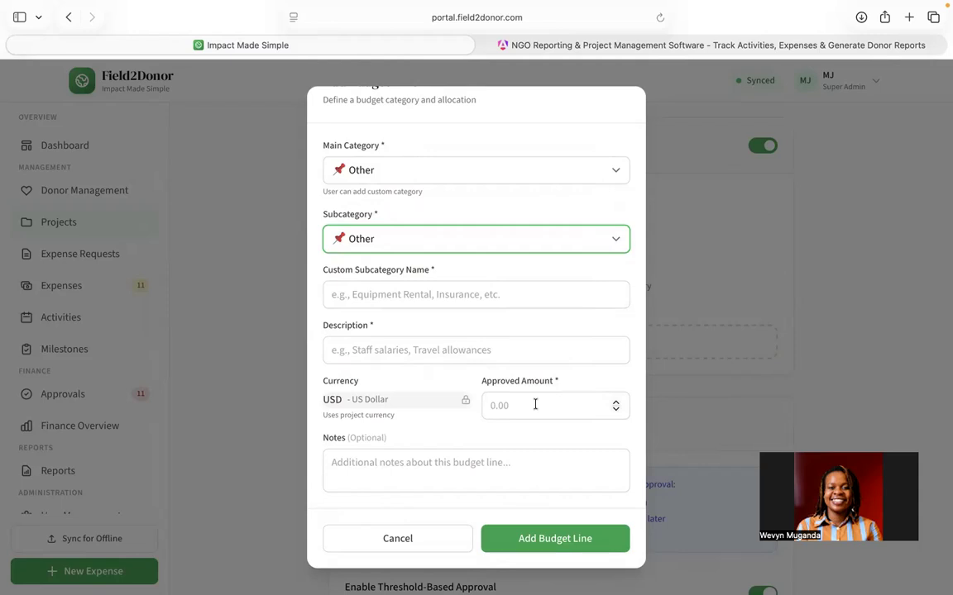
scroll(535, 405, up, 1)
click(526, 435)
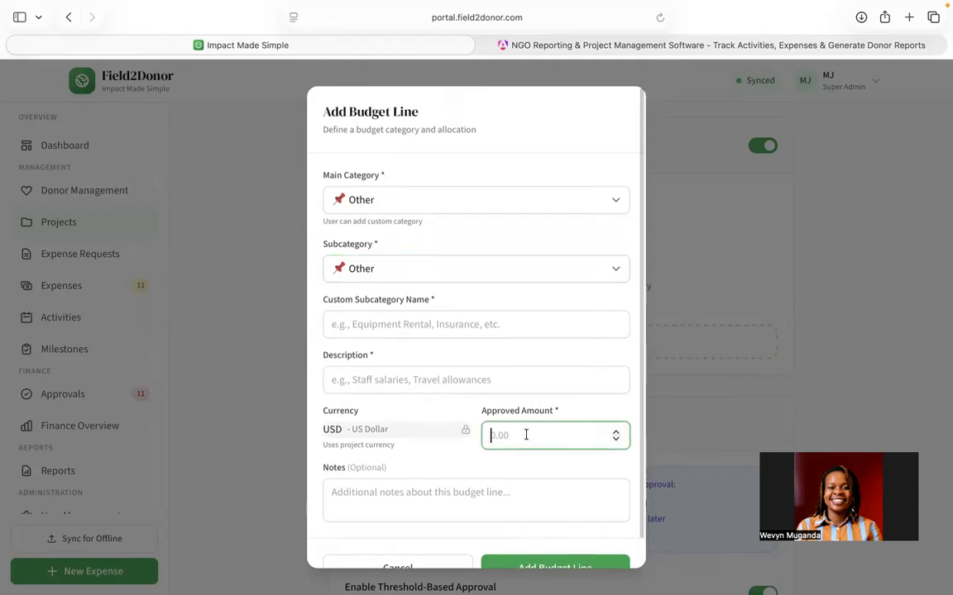
scroll(526, 435, down, 1)
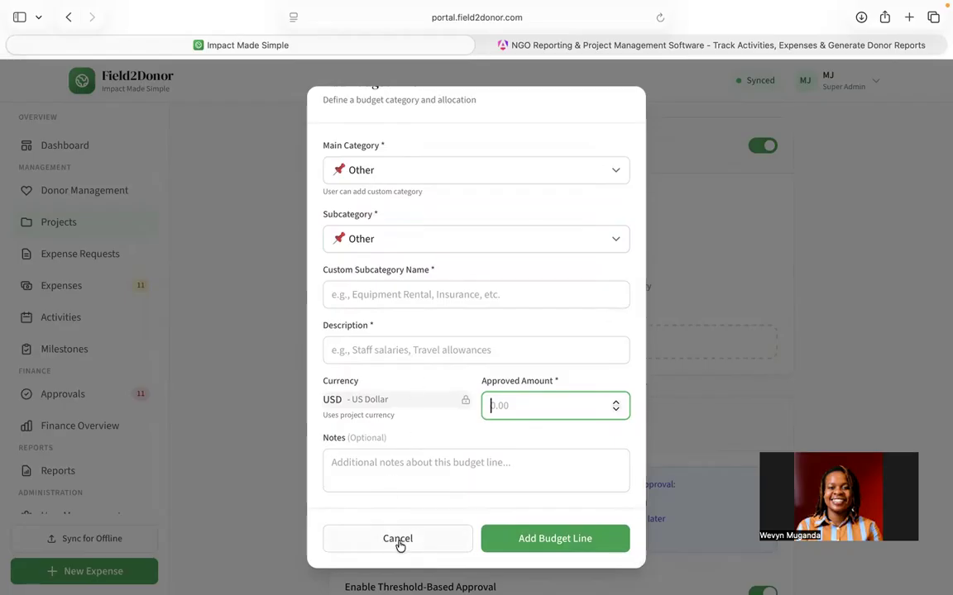
click(398, 539)
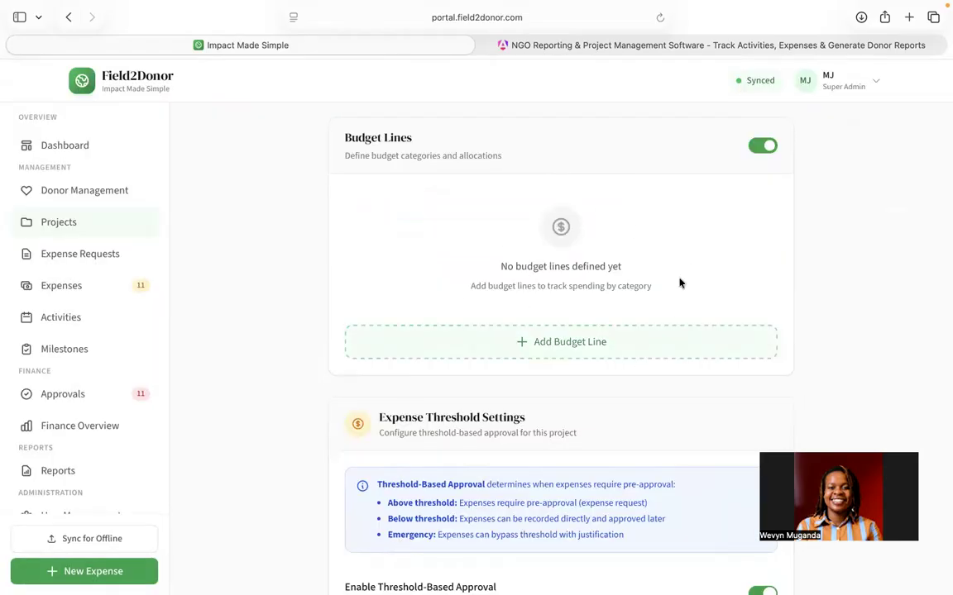
Step: Disable threshold-based approval for the project
scroll(568, 306, down, 5)
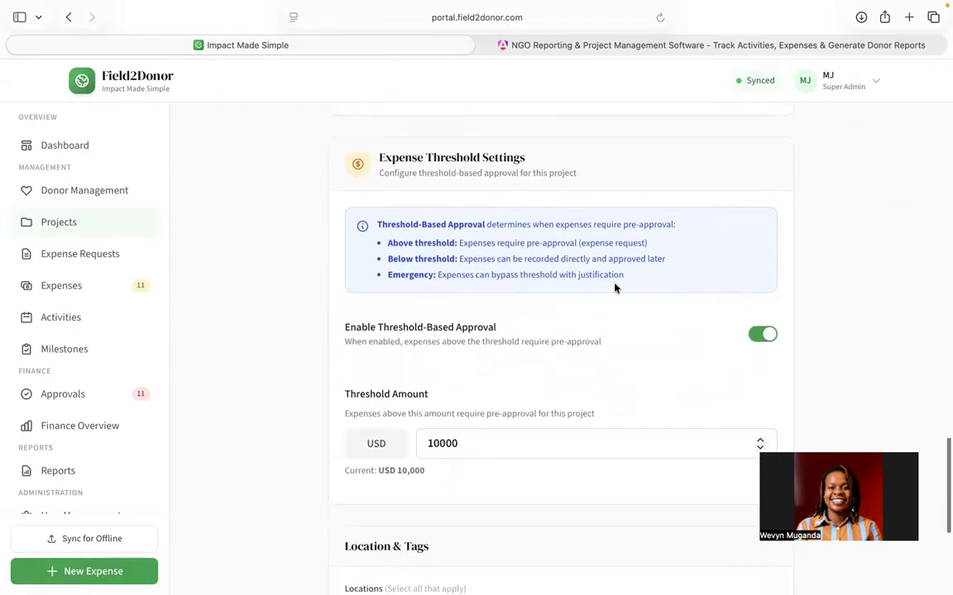
click(760, 337)
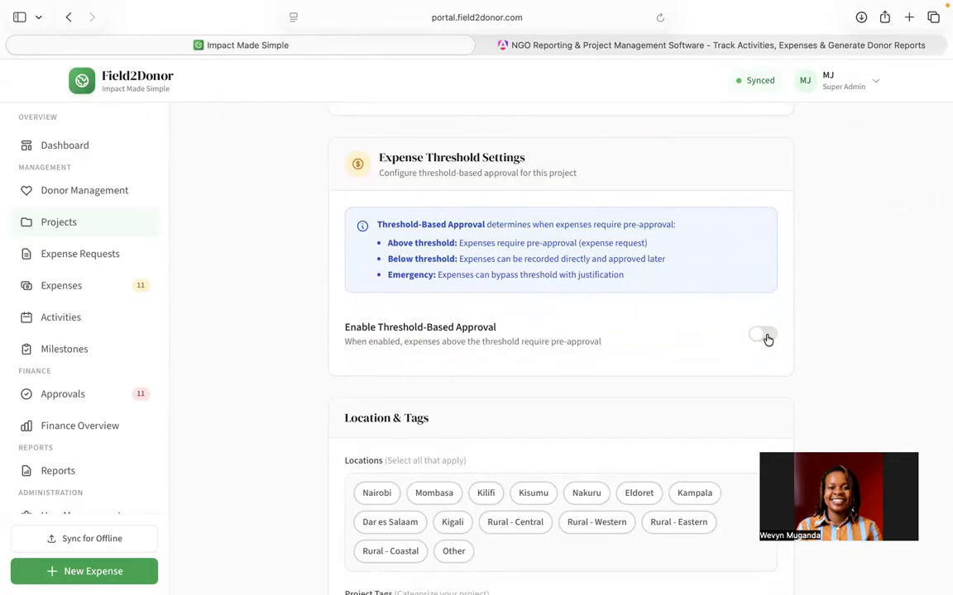
Step: Select Other as the location, add Lusaka as the custom location, and create the project
scroll(767, 335, down, 4)
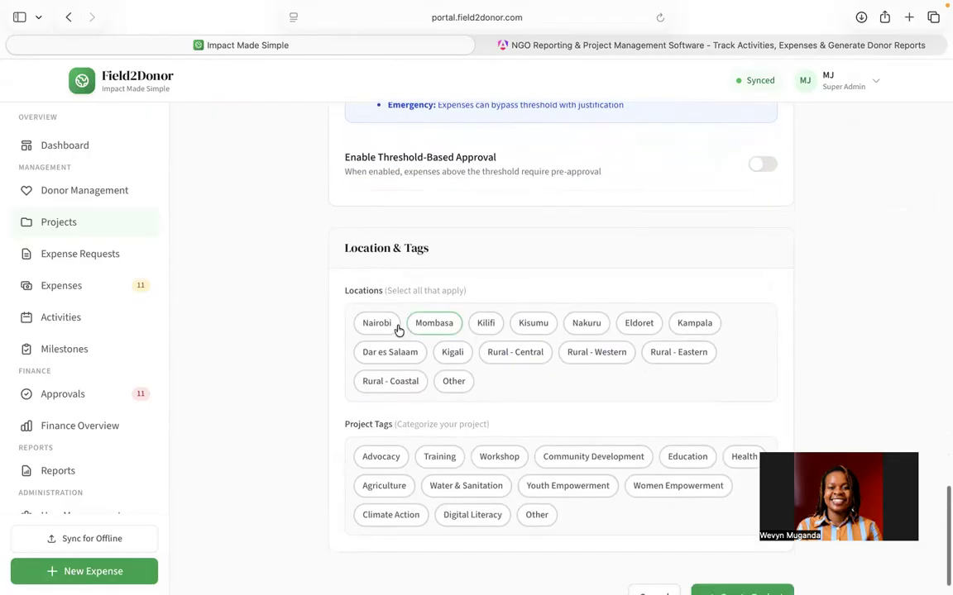
click(456, 387)
click(439, 422)
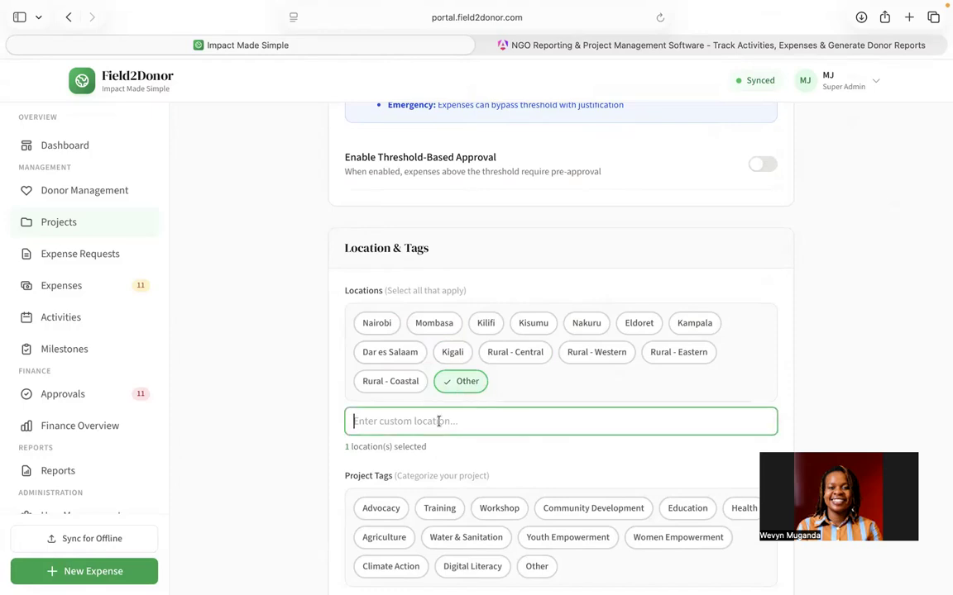
text(Lusaka)
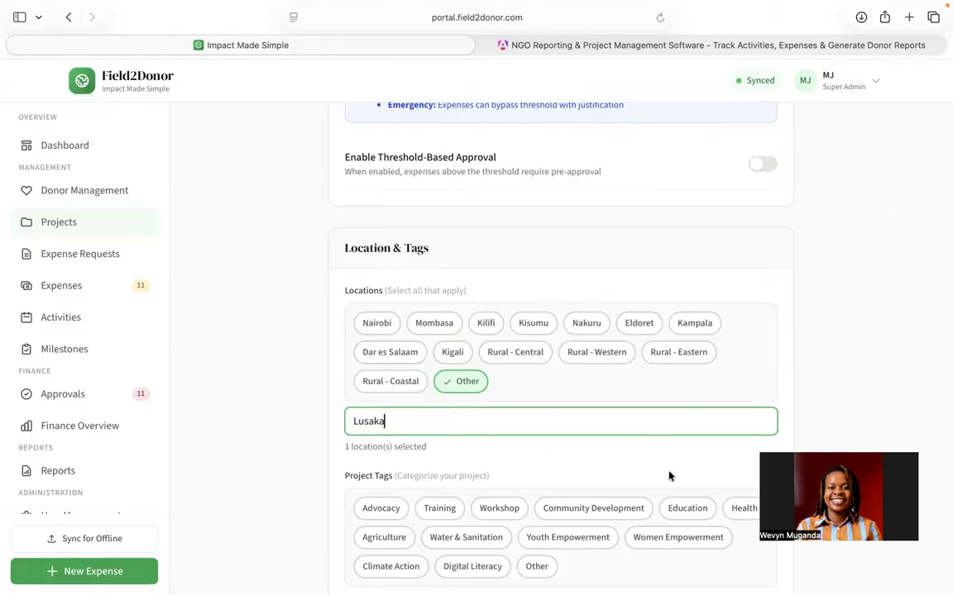
key(Return)
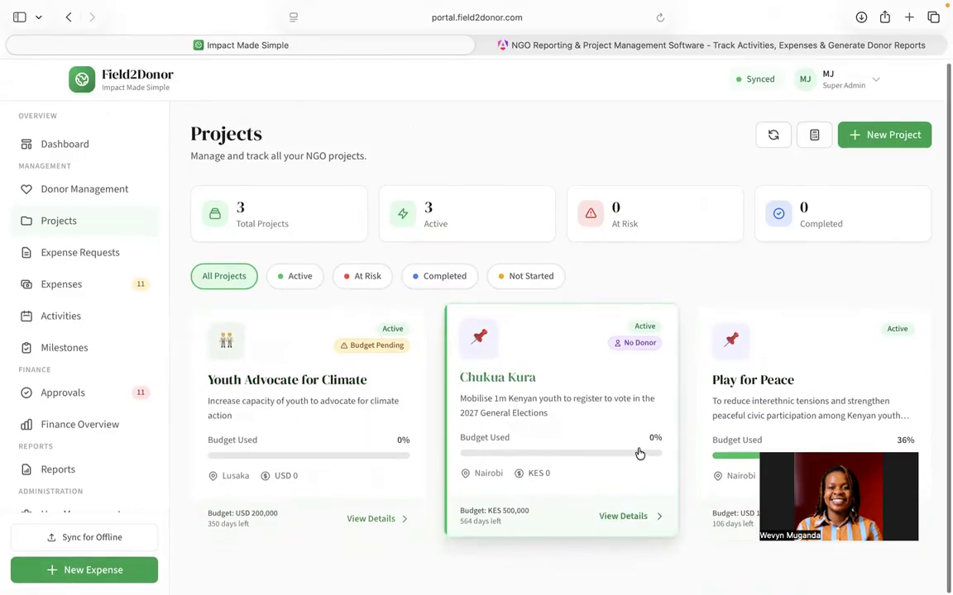
Step: Open the Play for Peace project and launch its Donor View
click(734, 386)
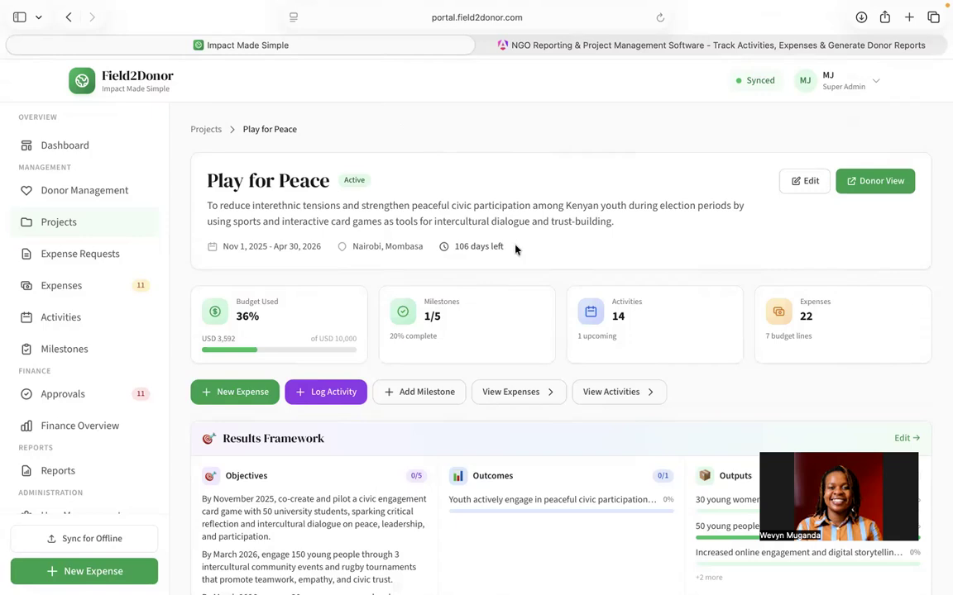
scroll(499, 339, down, 1)
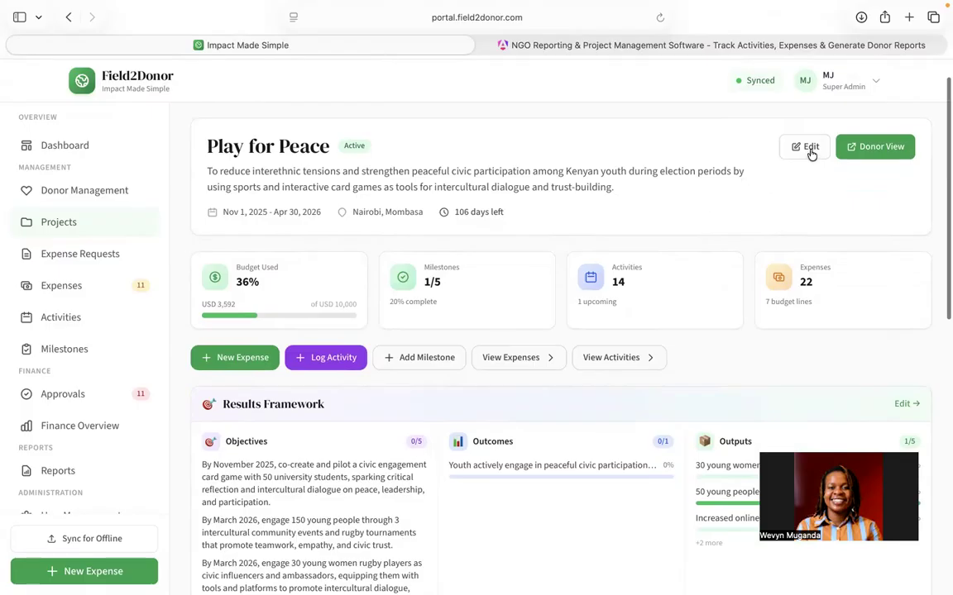
click(876, 153)
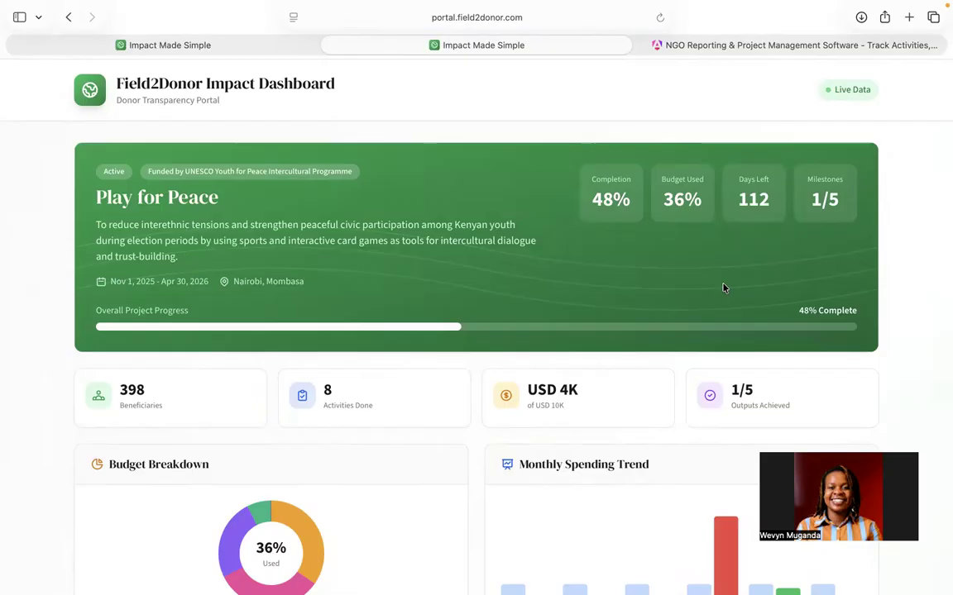
Step: Scroll through the Play for Peace donor impact dashboard to review its budget, milestones, outcomes and activities
scroll(724, 288, down, 2)
scroll(724, 288, up, 2)
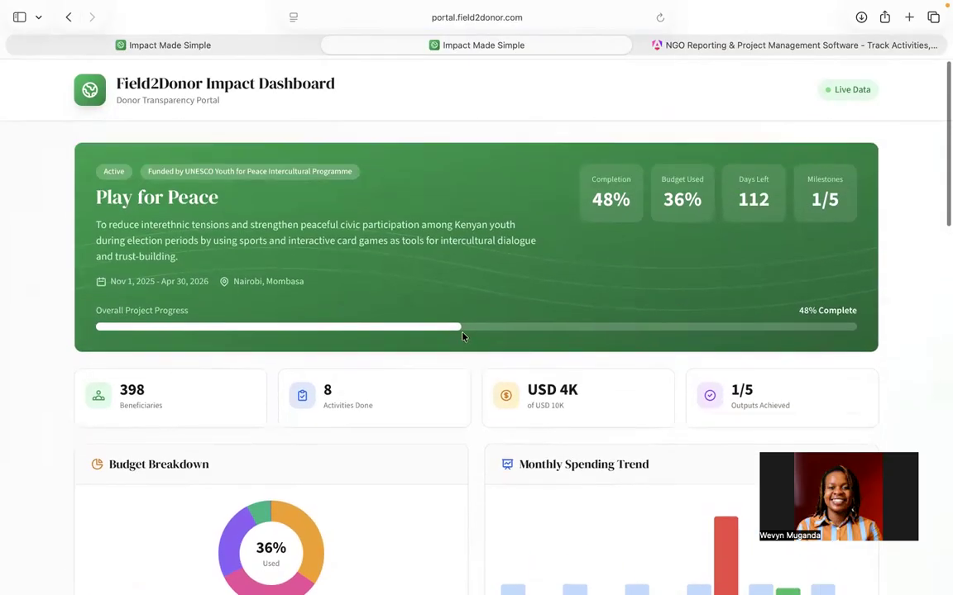
scroll(462, 335, down, 5)
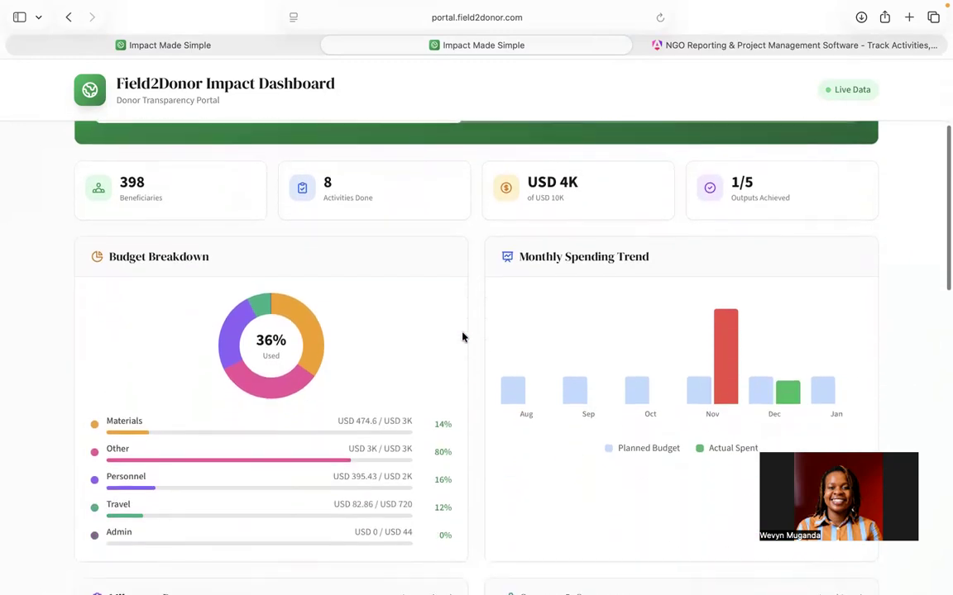
scroll(462, 336, down, 1)
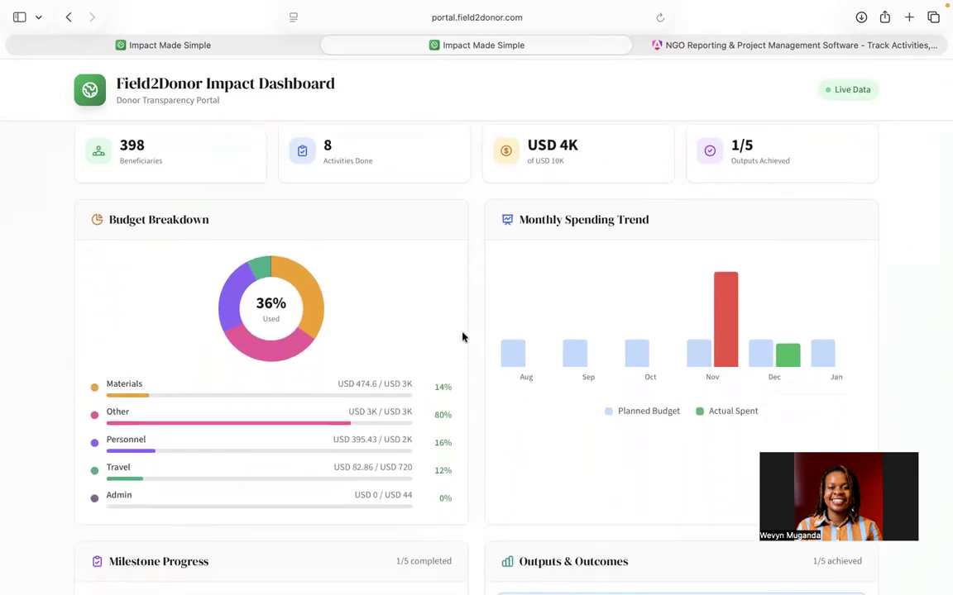
scroll(462, 336, down, 5)
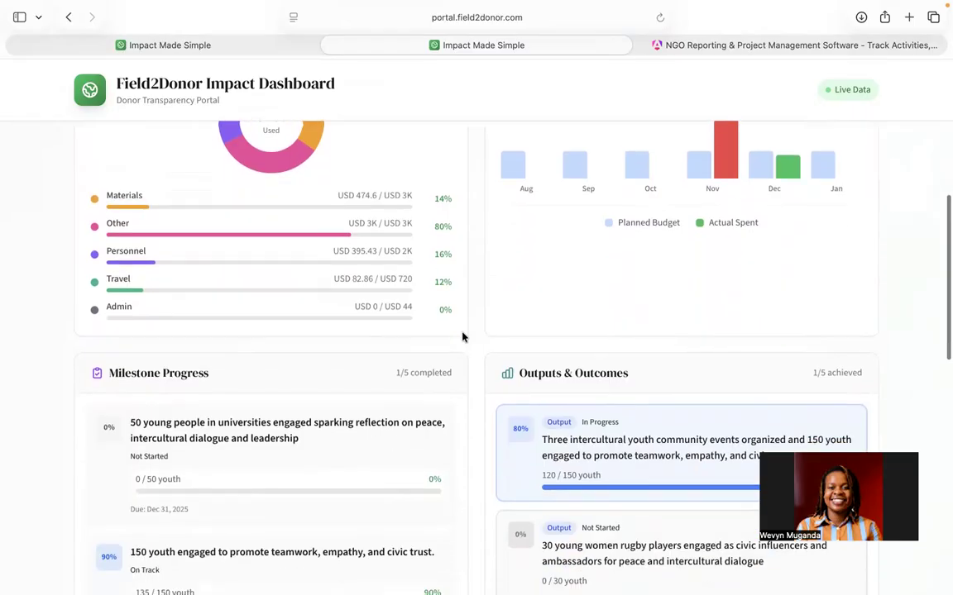
scroll(462, 336, down, 5)
scroll(462, 336, down, 2)
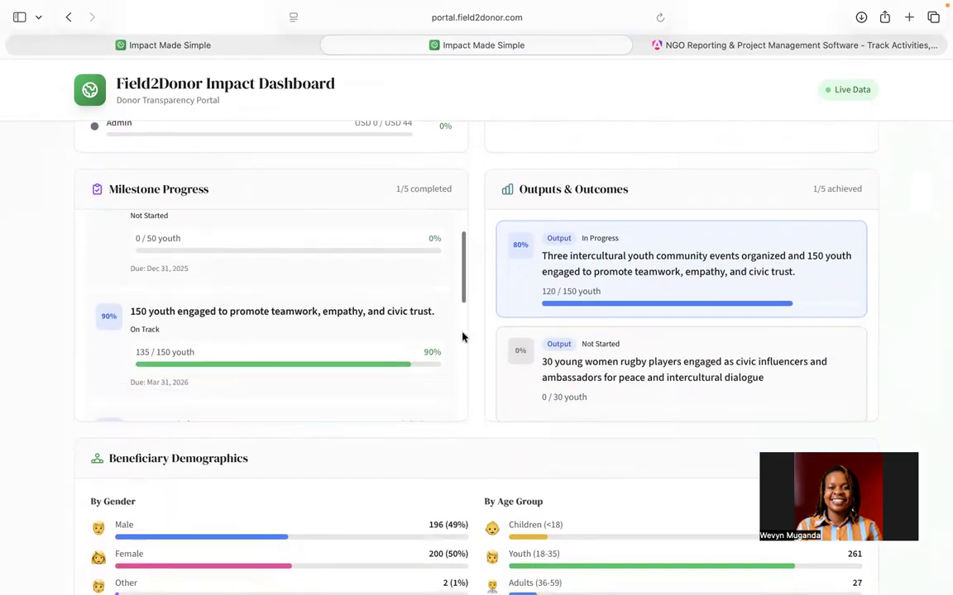
scroll(532, 379, down, 7)
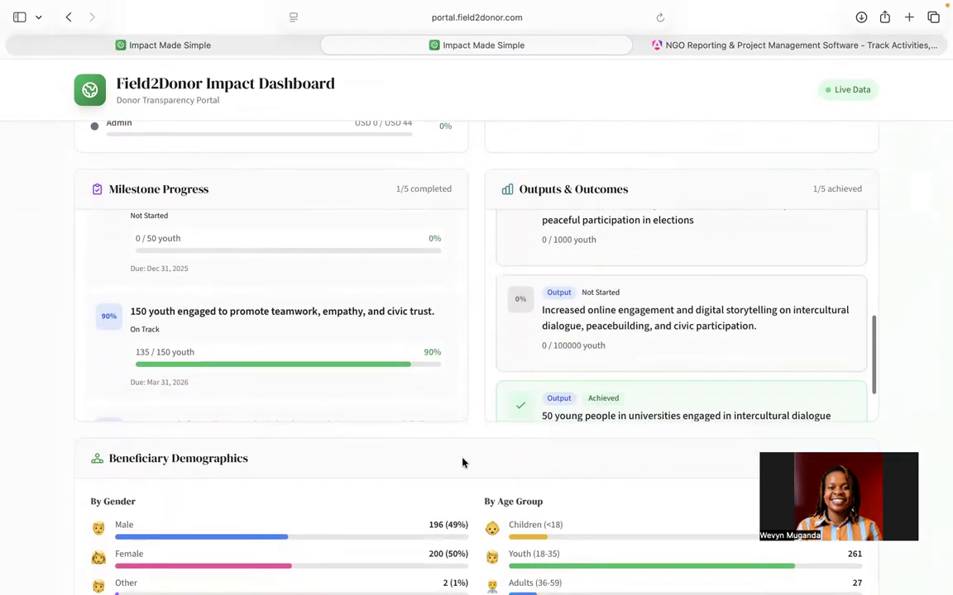
scroll(462, 463, down, 6)
scroll(462, 463, down, 2)
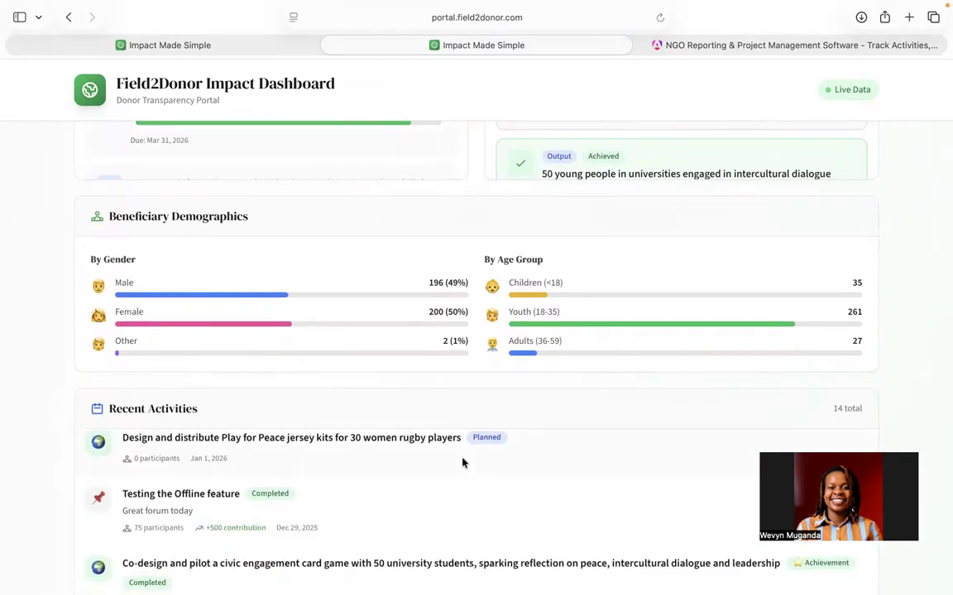
scroll(515, 378, down, 5)
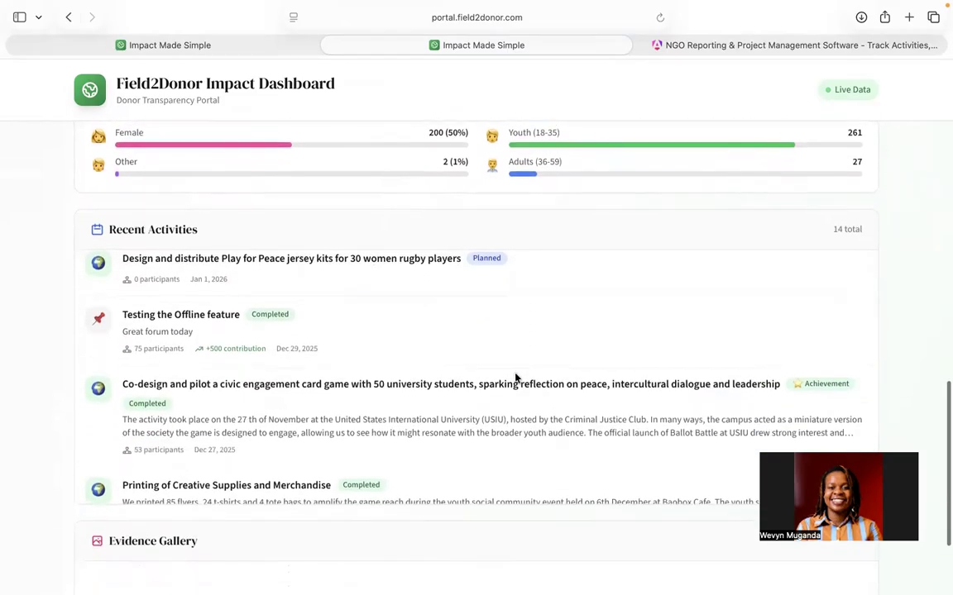
scroll(514, 378, down, 10)
scroll(515, 379, down, 2)
scroll(514, 373, up, 5)
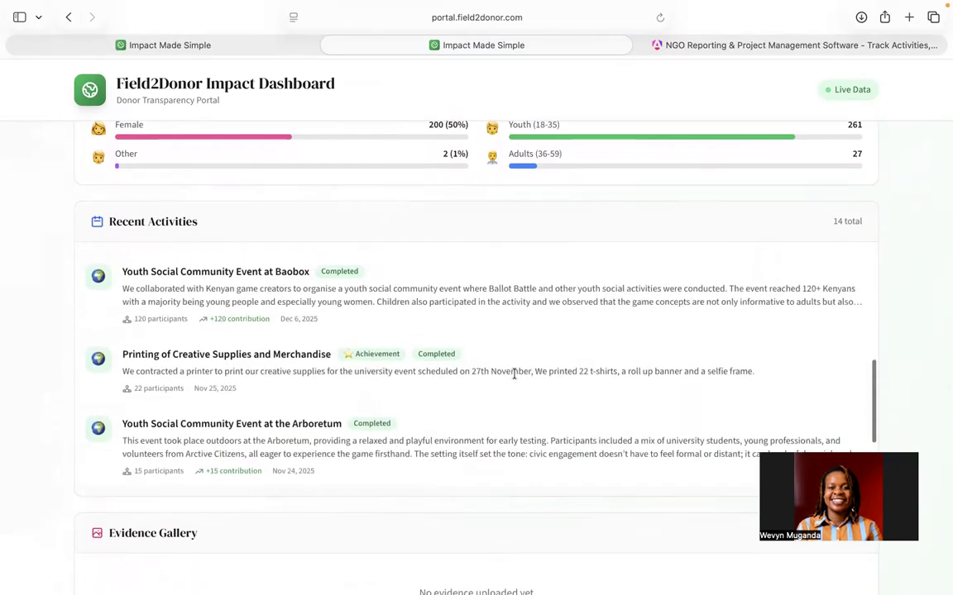
scroll(513, 373, up, 10)
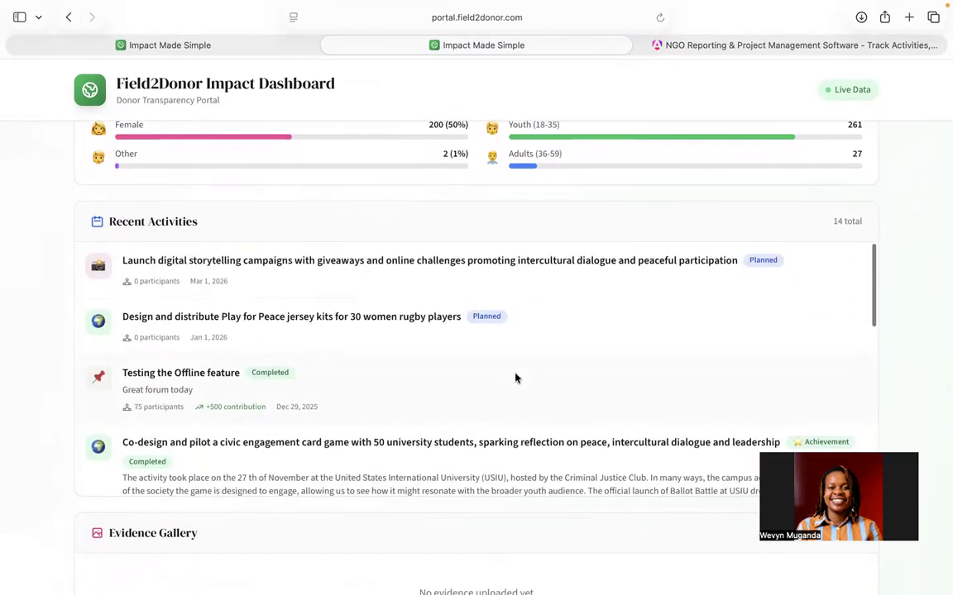
scroll(515, 379, down, 5)
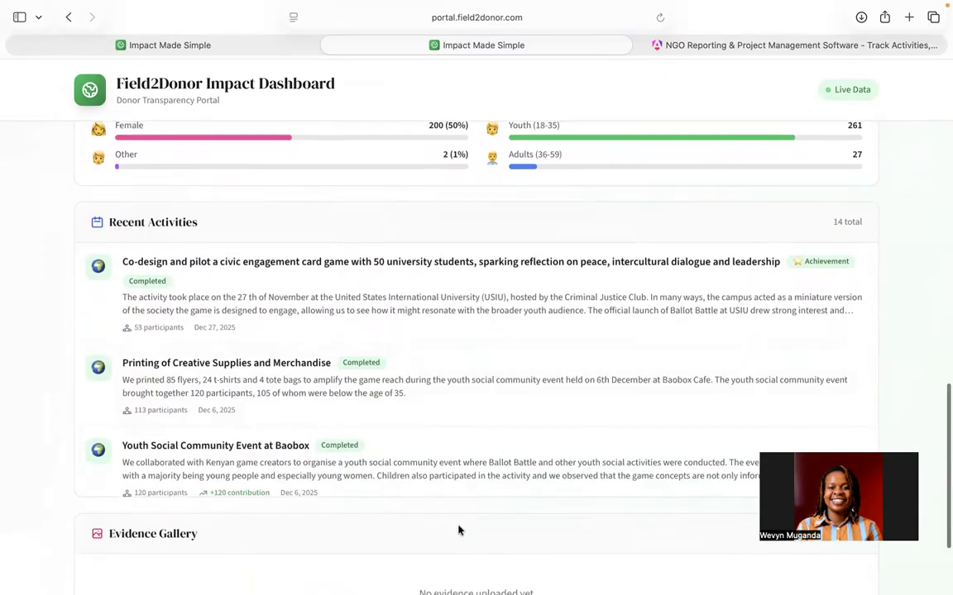
scroll(459, 530, down, 1)
scroll(459, 530, up, 15)
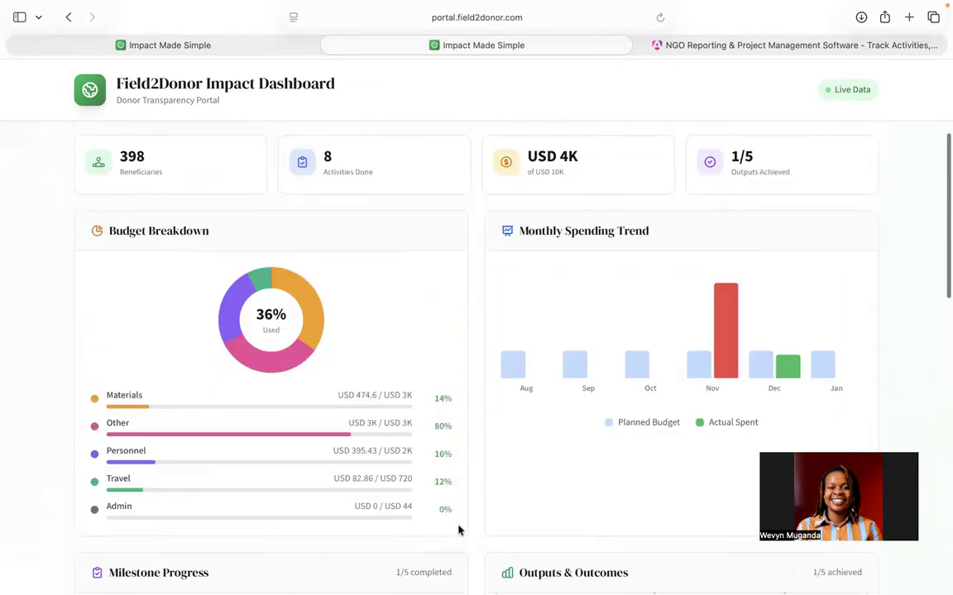
scroll(459, 530, up, 4)
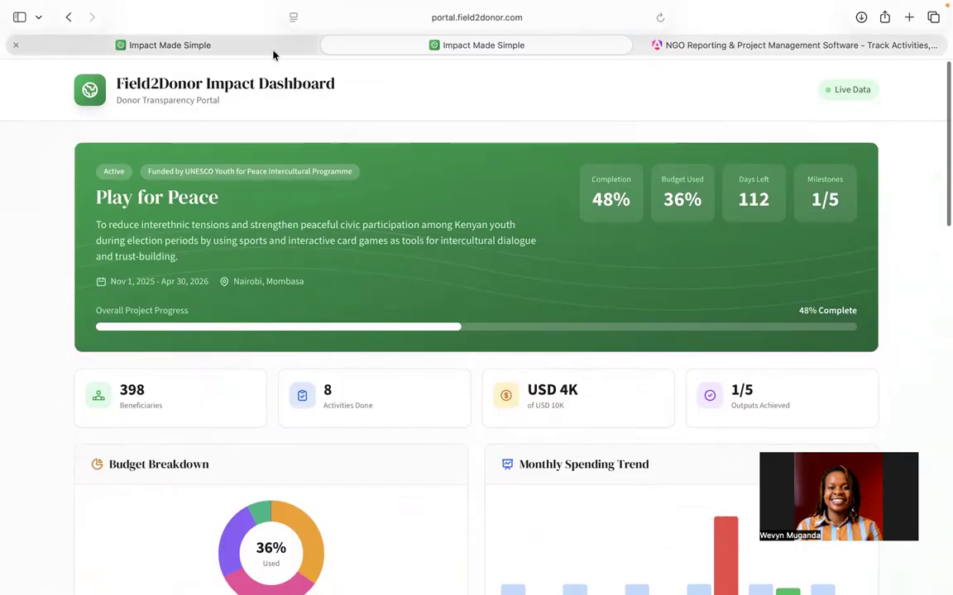
Step: Return to the Play for Peace project page and expand the Cost per Result section
click(245, 43)
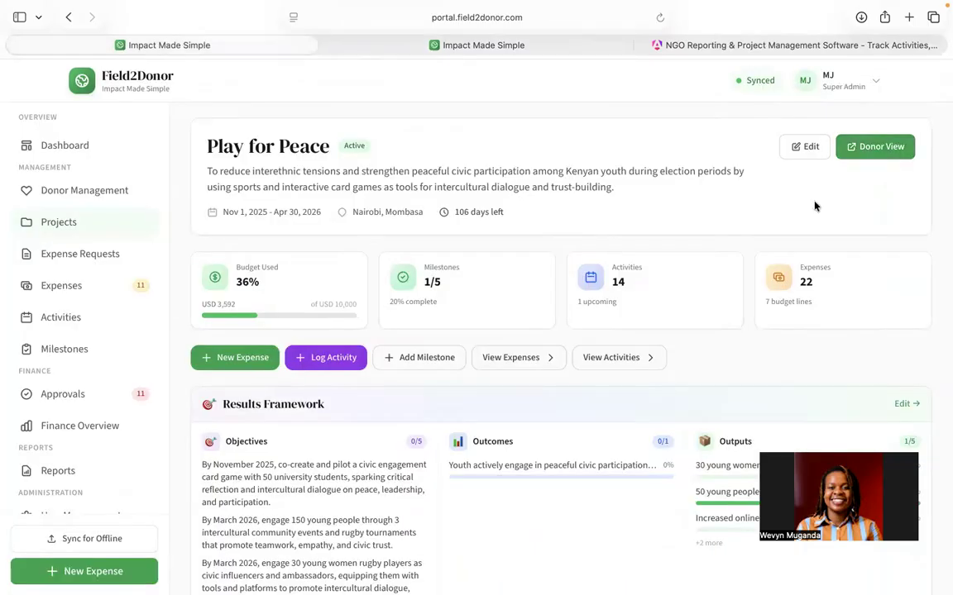
scroll(764, 333, down, 5)
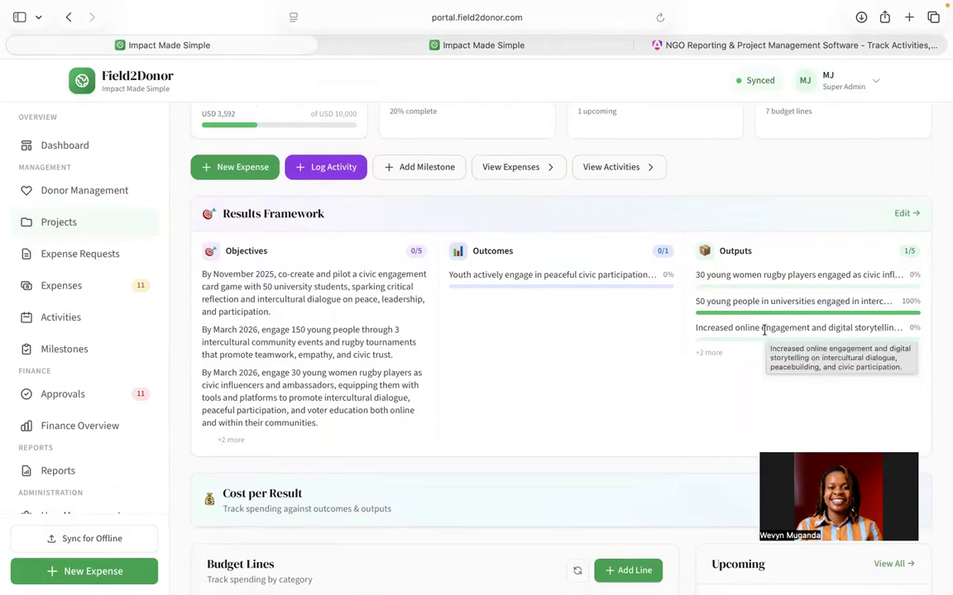
scroll(604, 369, down, 6)
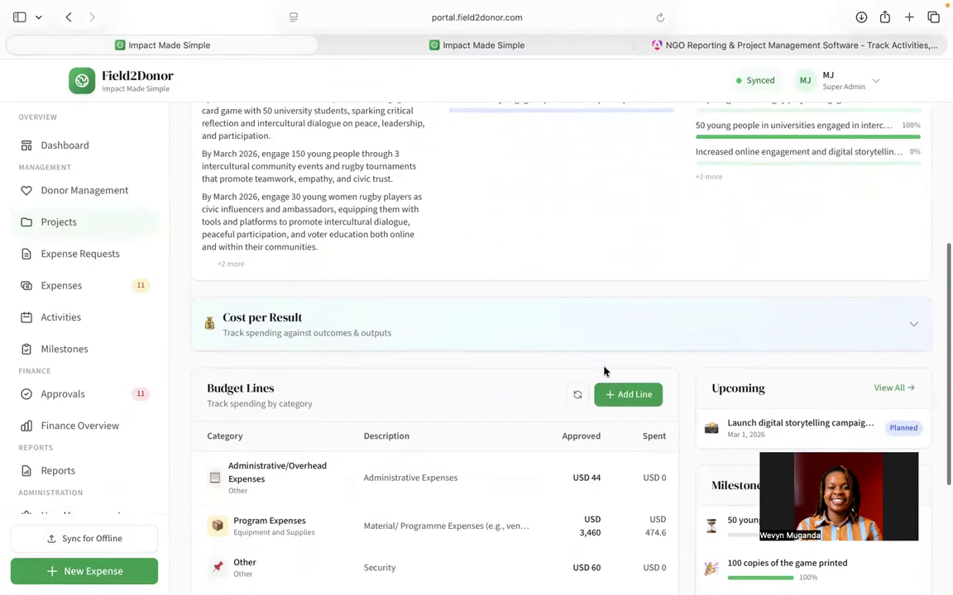
scroll(604, 370, down, 1)
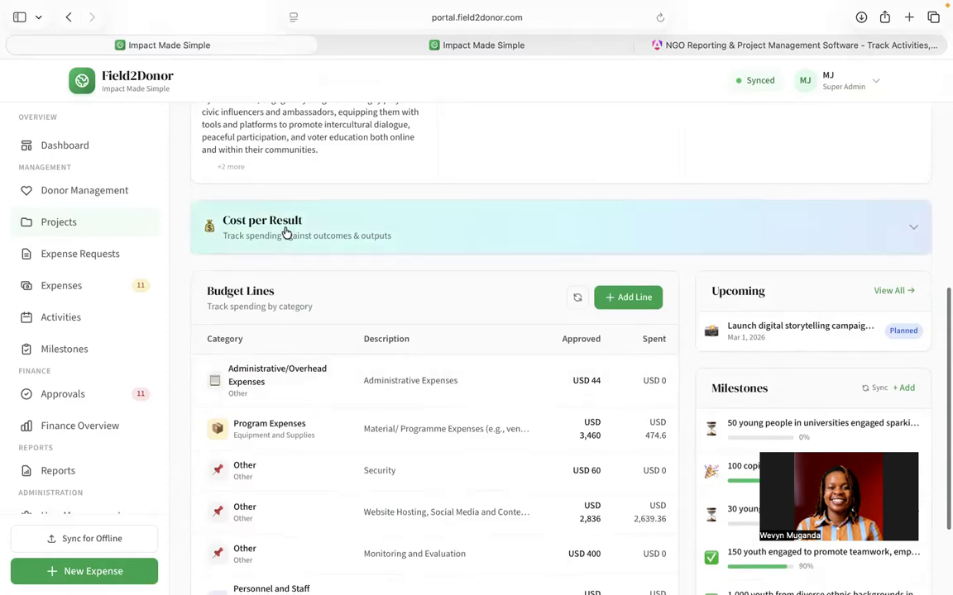
click(912, 233)
Step: Review the cost-per-result spending analysis and the project's budget lines table
scroll(630, 364, down, 5)
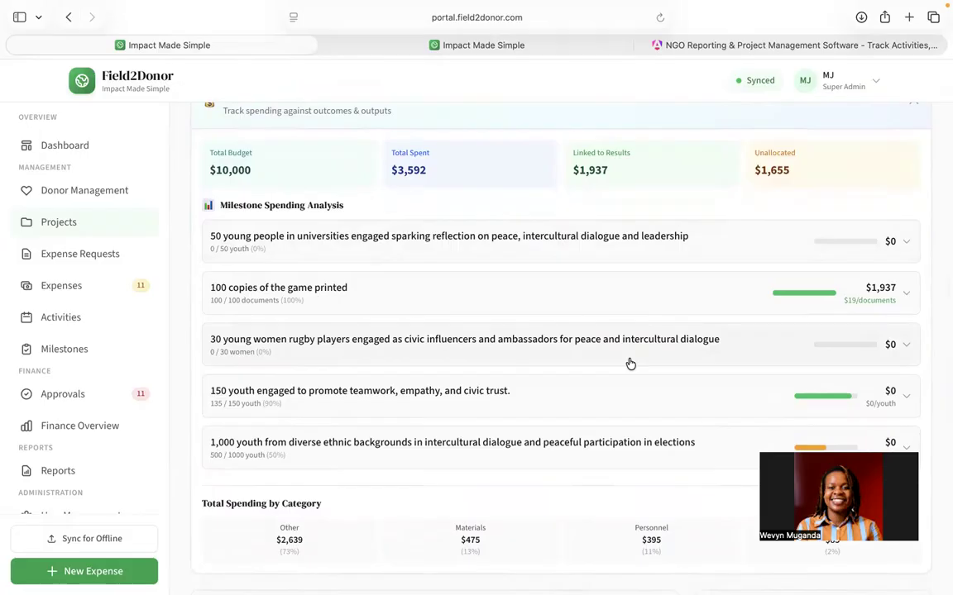
scroll(630, 364, down, 5)
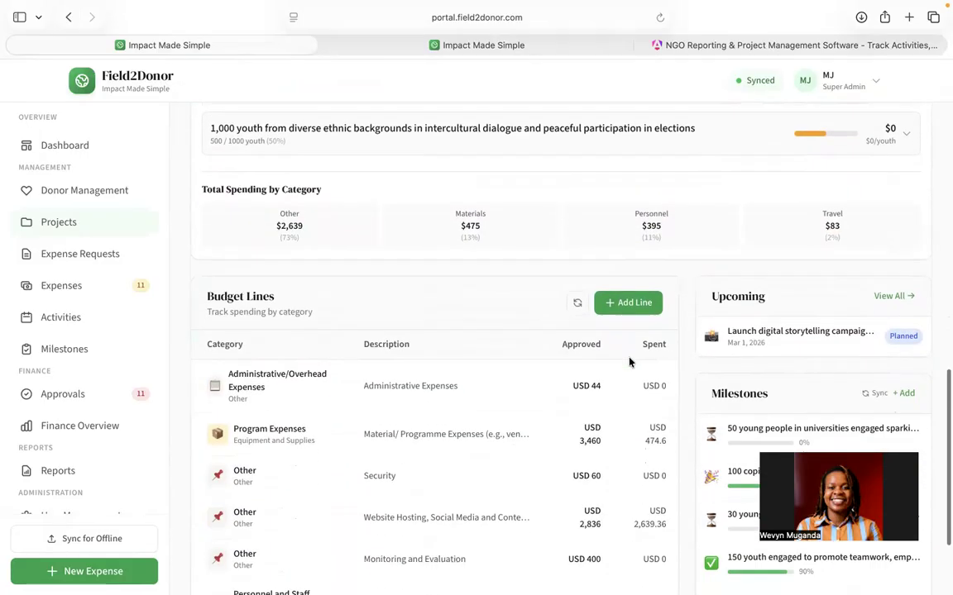
scroll(628, 361, down, 1)
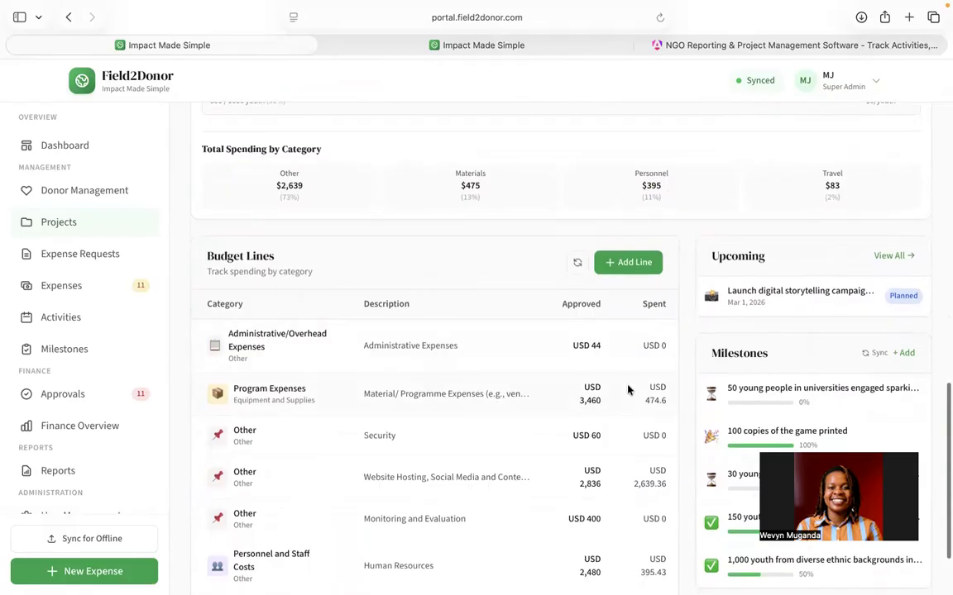
scroll(628, 387, down, 3)
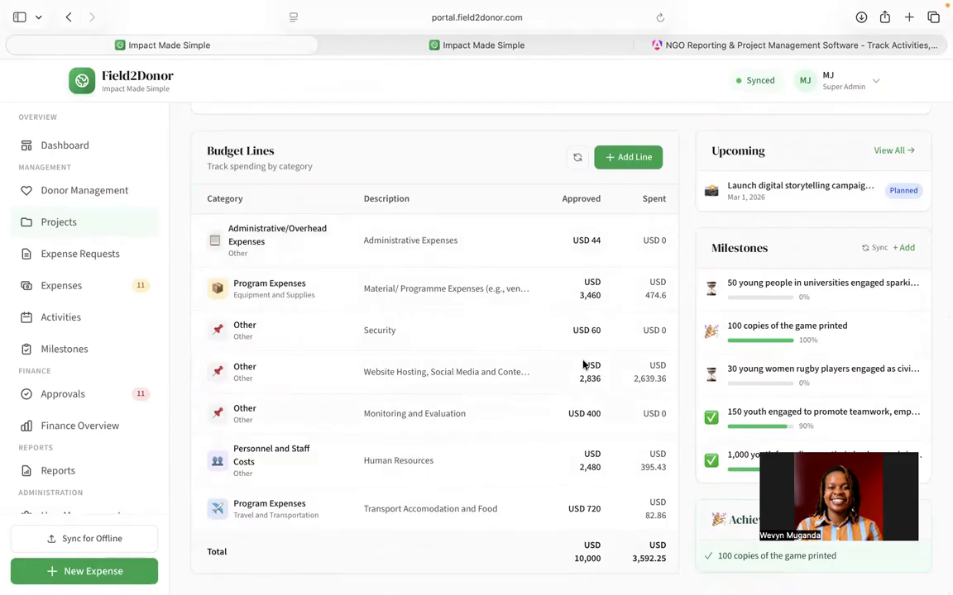
scroll(605, 382, right, 5)
scroll(605, 382, right, 3)
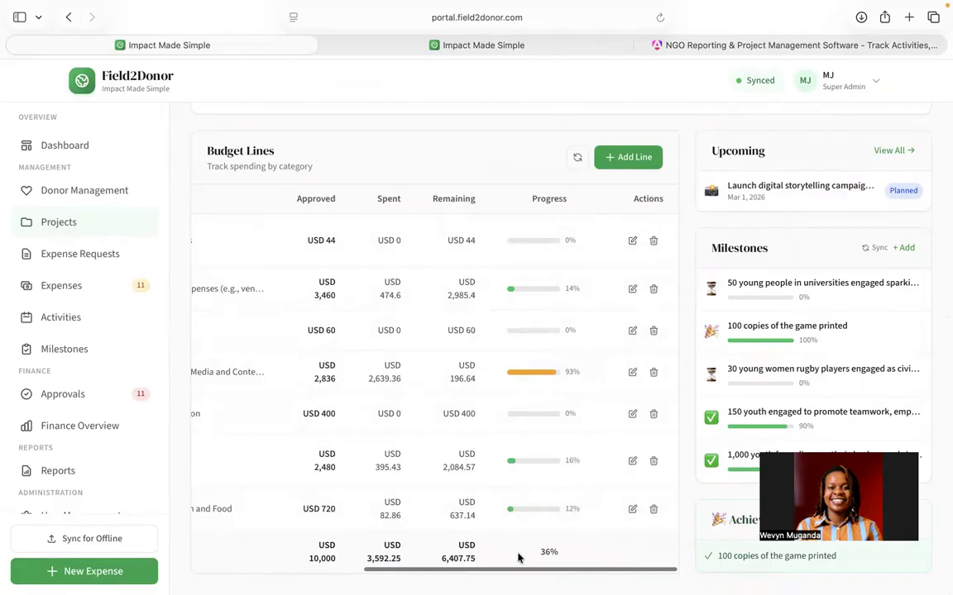
scroll(468, 378, down, 1)
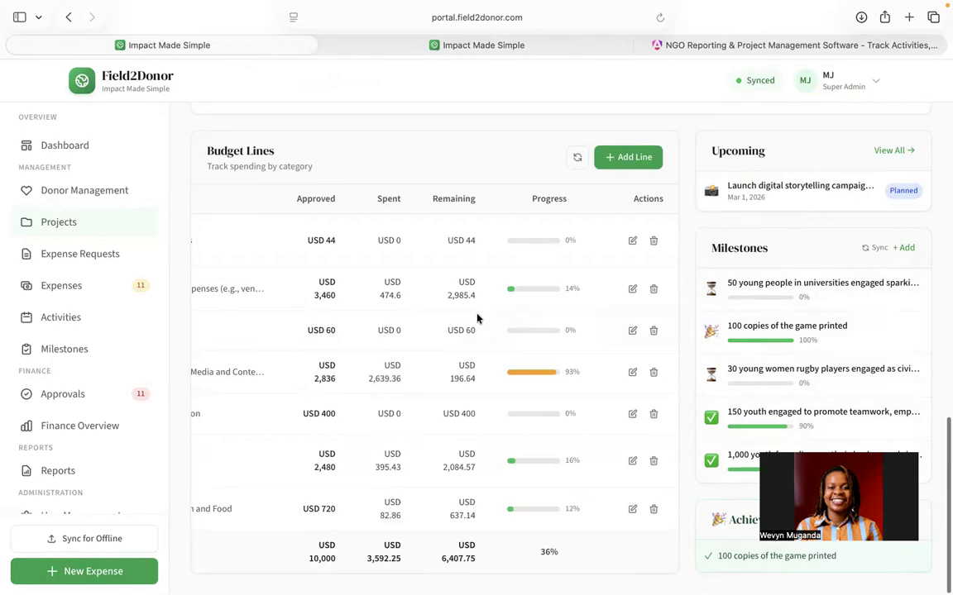
scroll(476, 318, up, 5)
scroll(476, 318, up, 10)
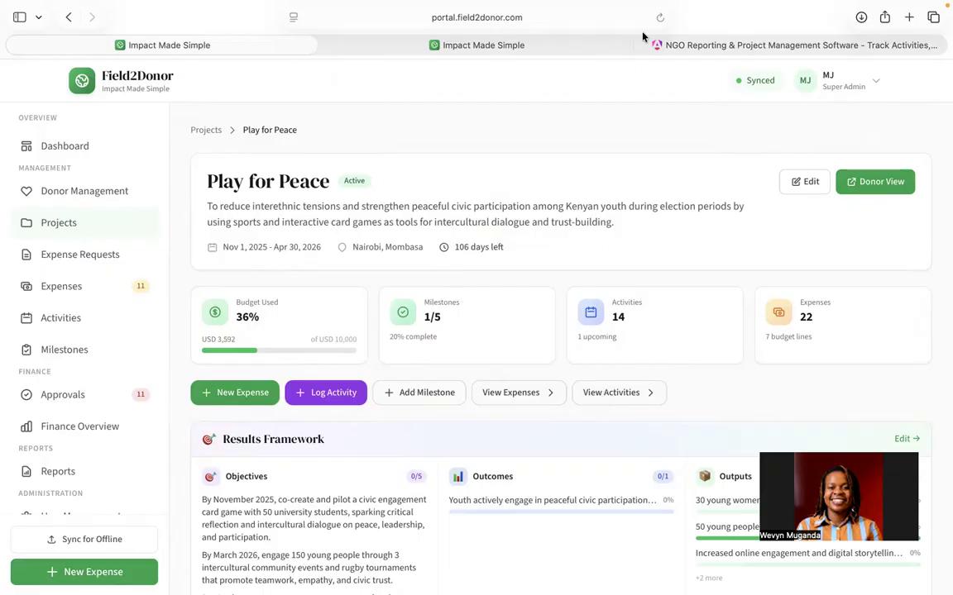
mouse_move(641, 5)
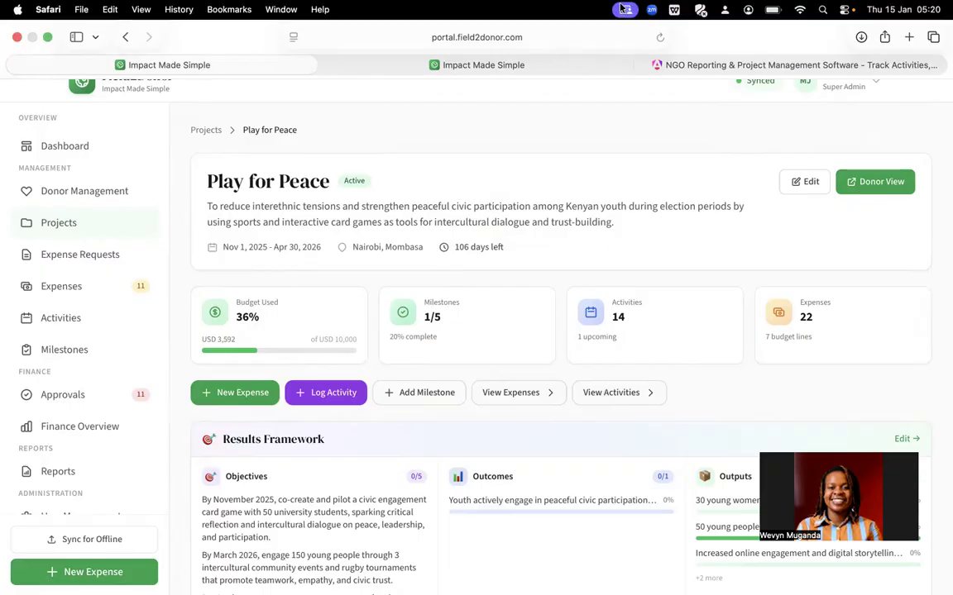